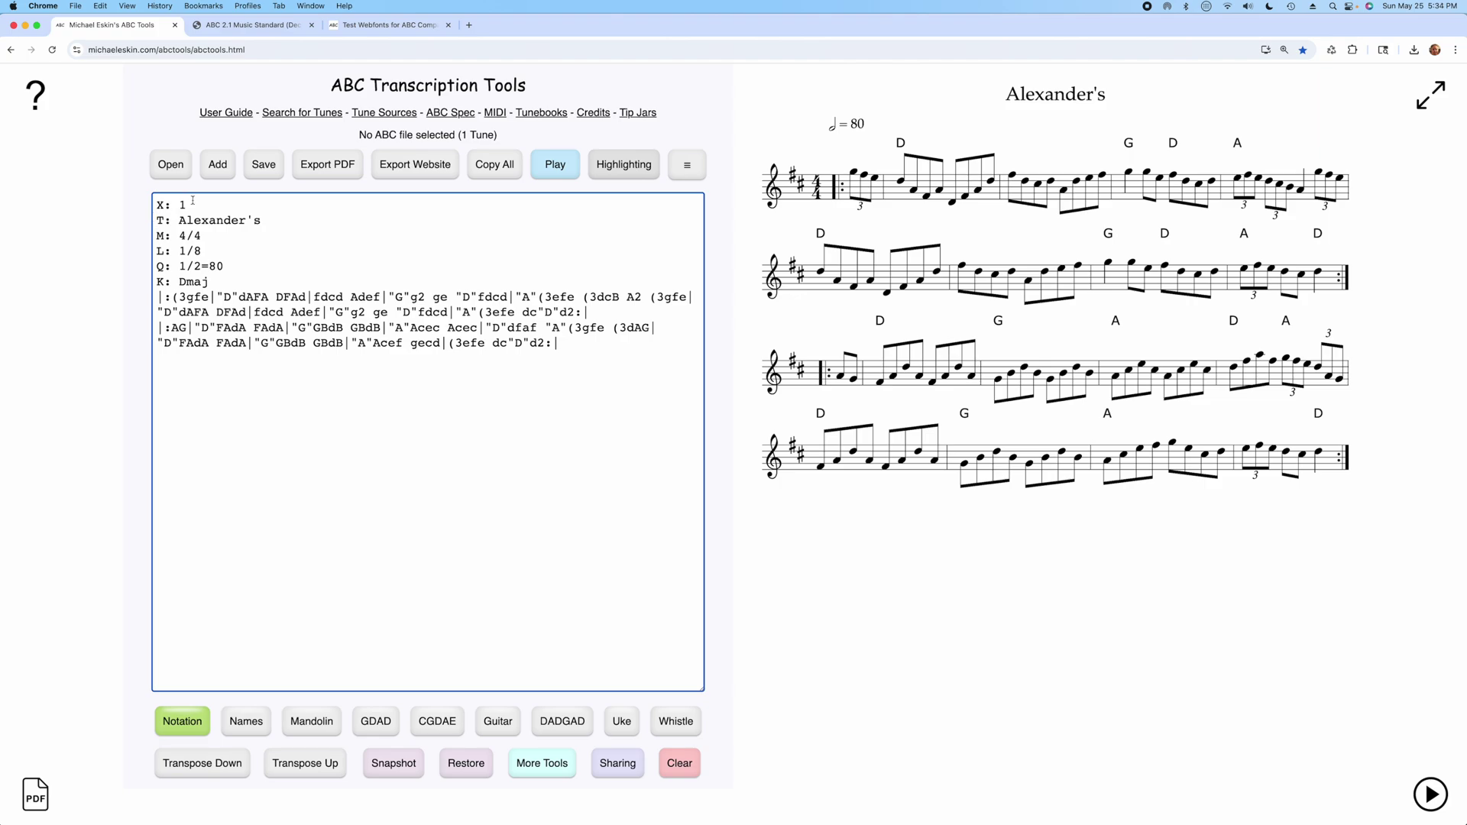
- Consult the font directives in the ABC 2.1 standard, and add the line "%%titlefont Helvetica 24" below the X: 1 line of the tune
click(248, 24)
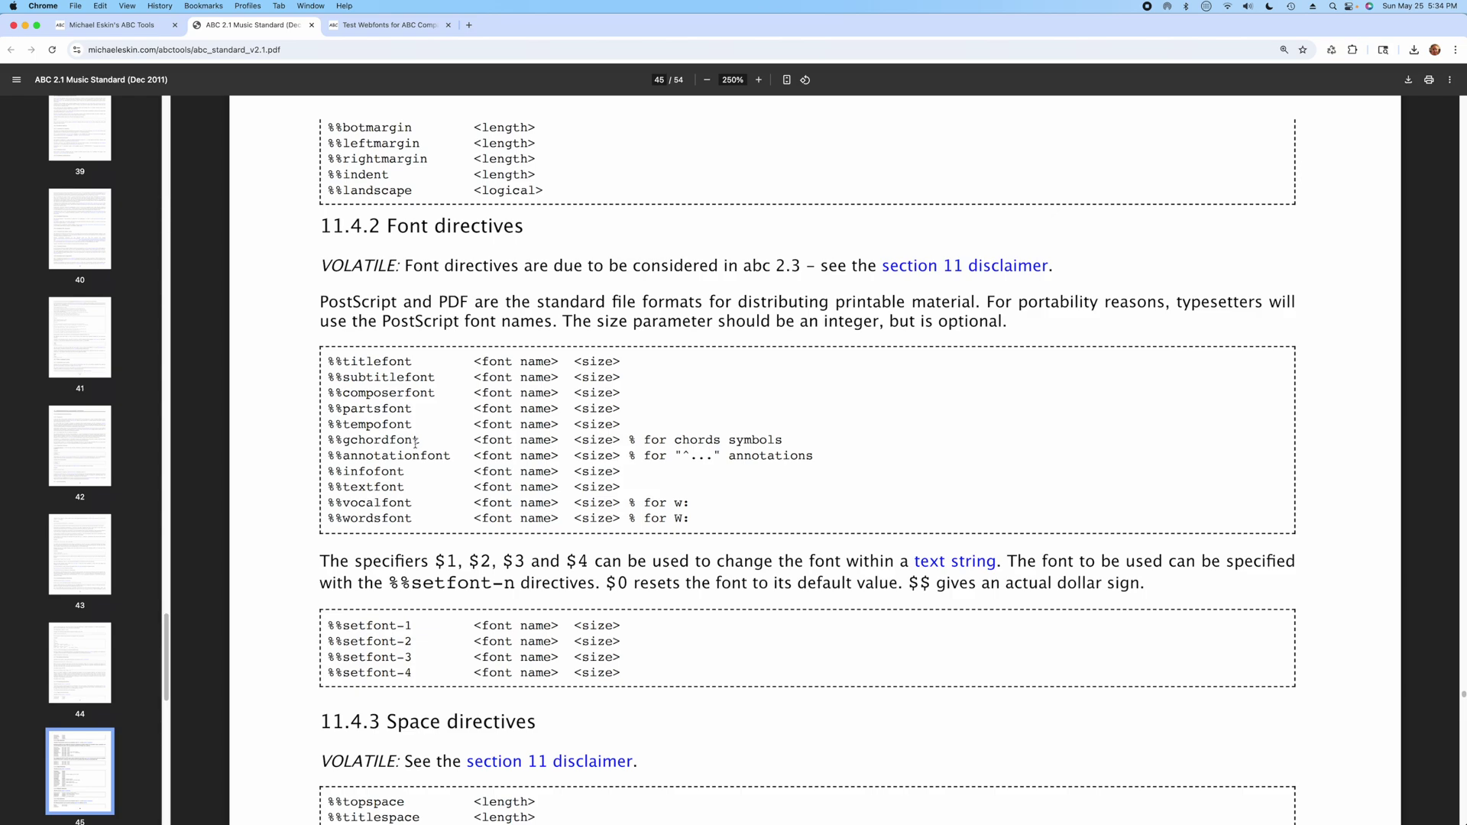
click(111, 25)
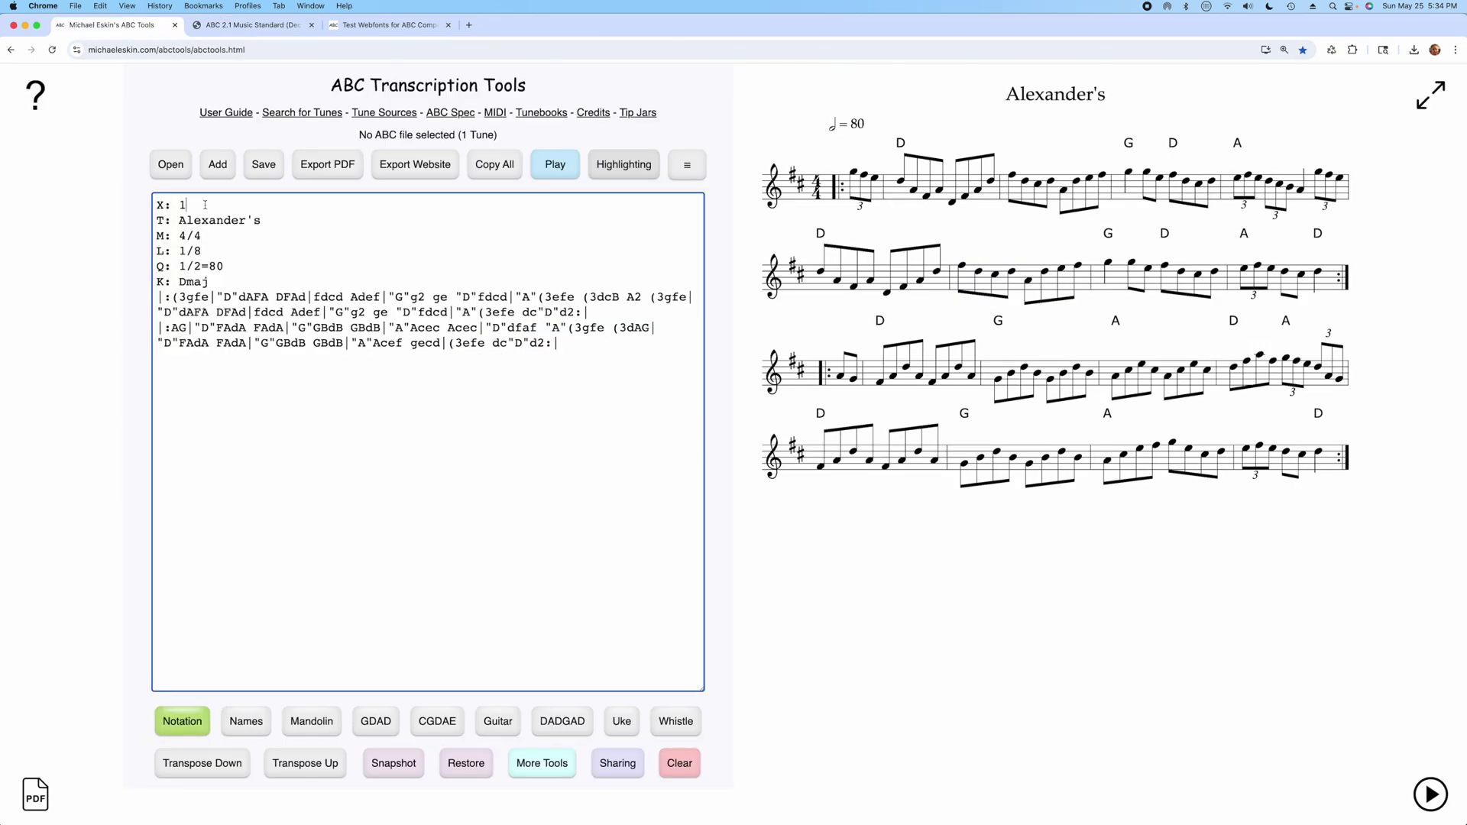
click(205, 204)
key(Return)
text(%%)
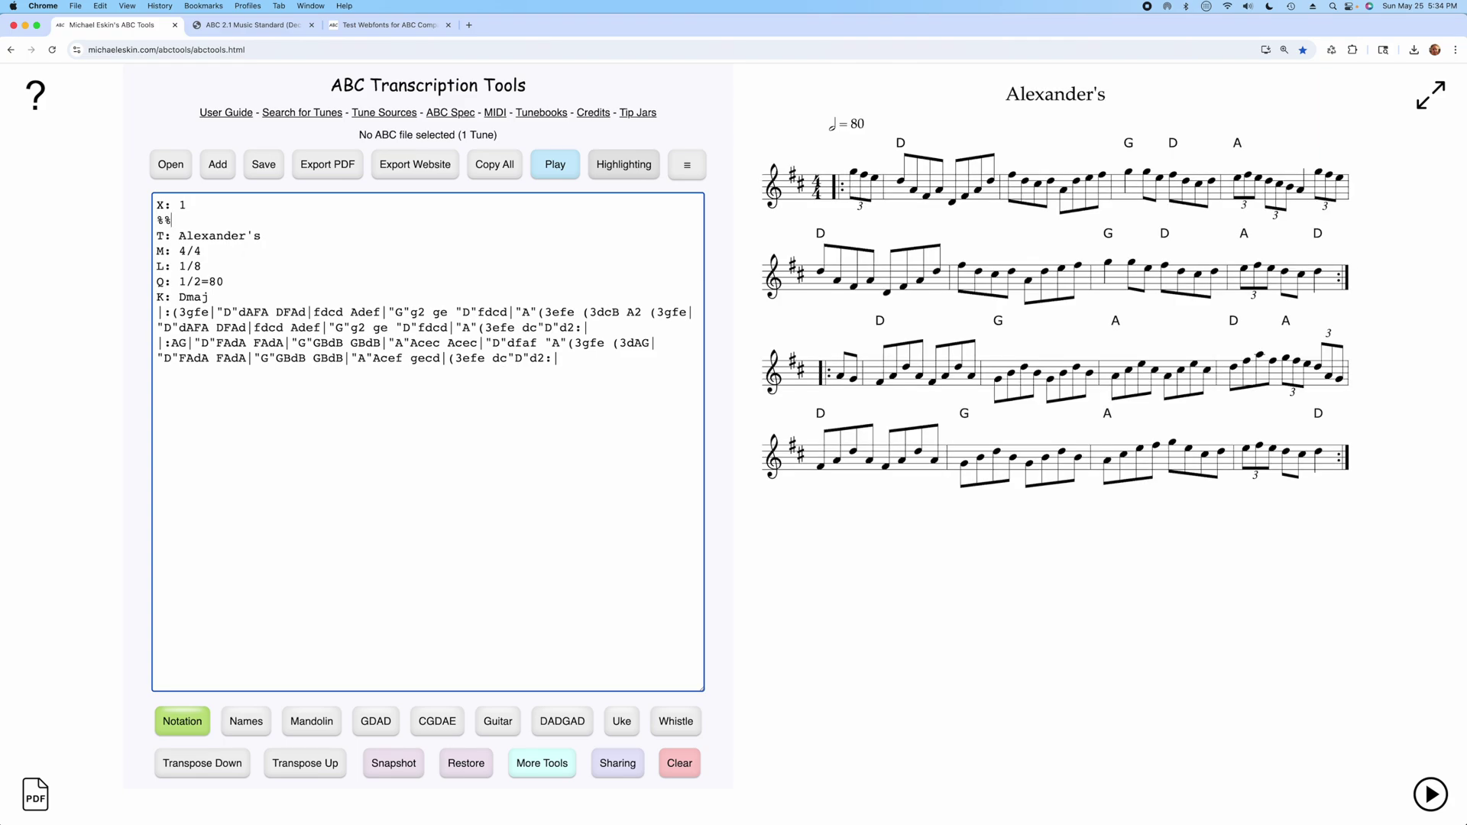
text(titlefont Helve)
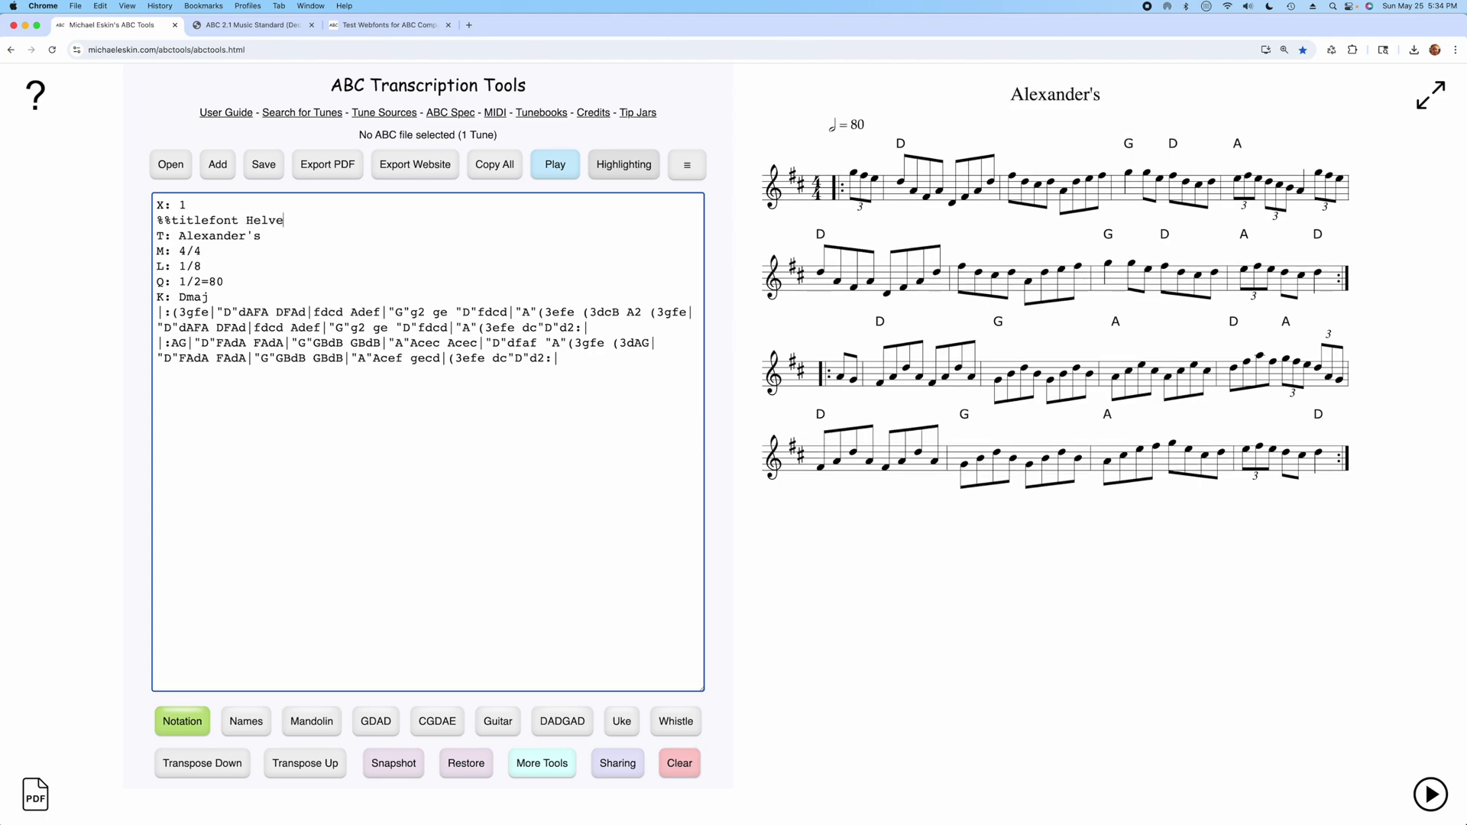
text(tica 24)
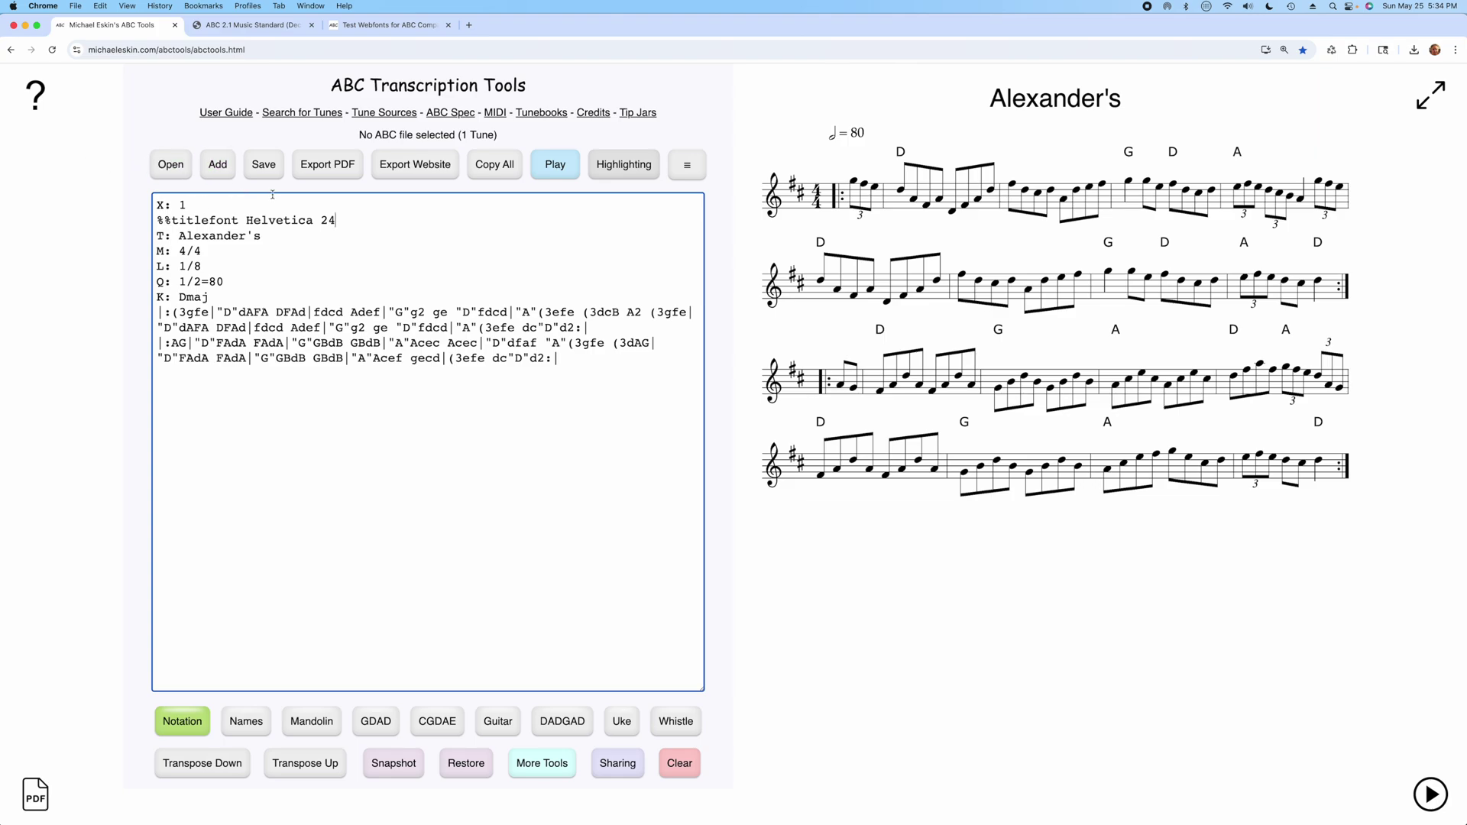
- Change the font name in the %%titlefont directive to Courier
double_click(270, 220)
text(Courier)
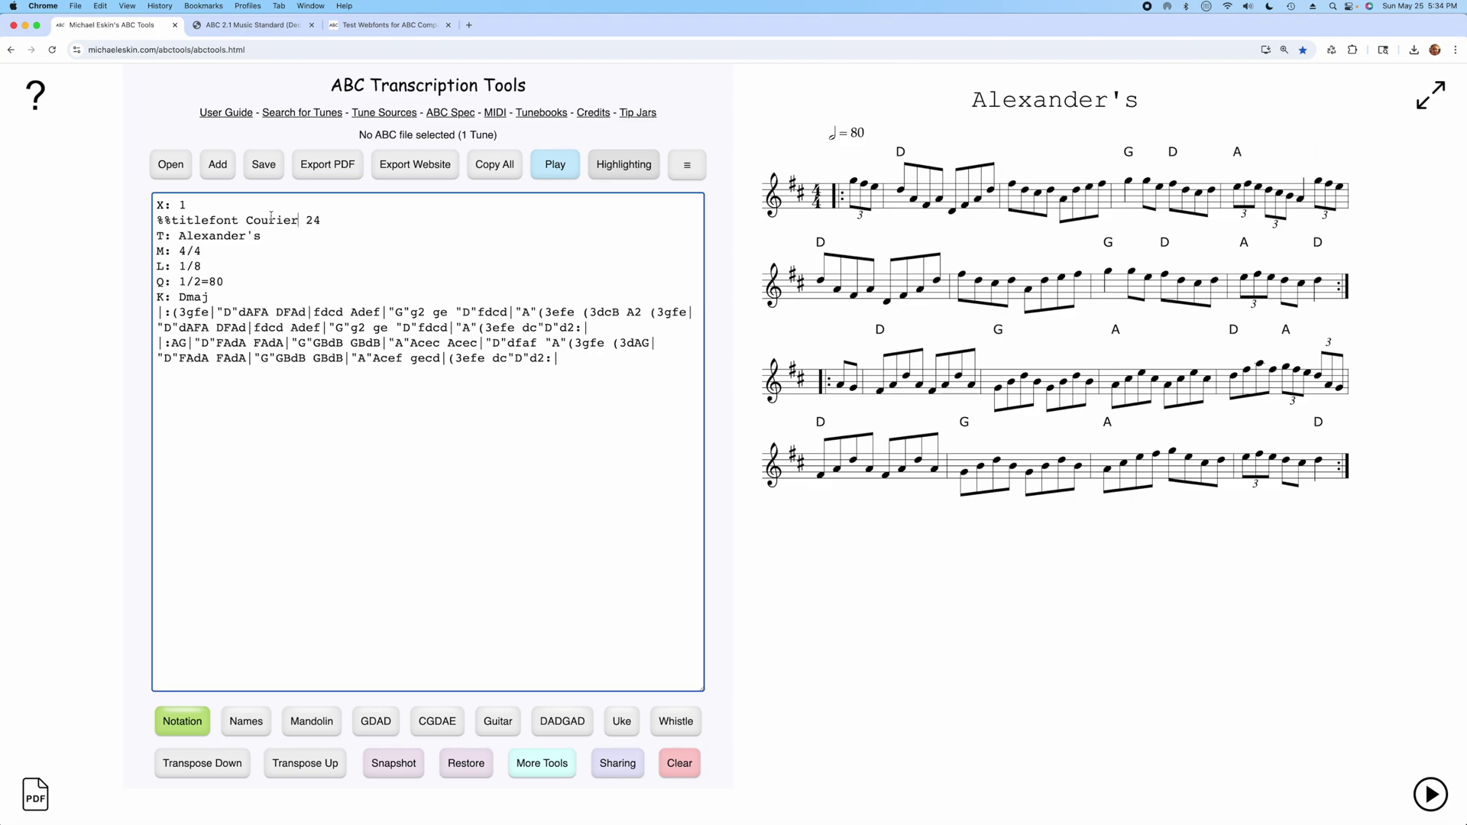
- In the Test Webfonts for ABC Compatibility page, view the instructions and get all font family names from Chrome
click(398, 26)
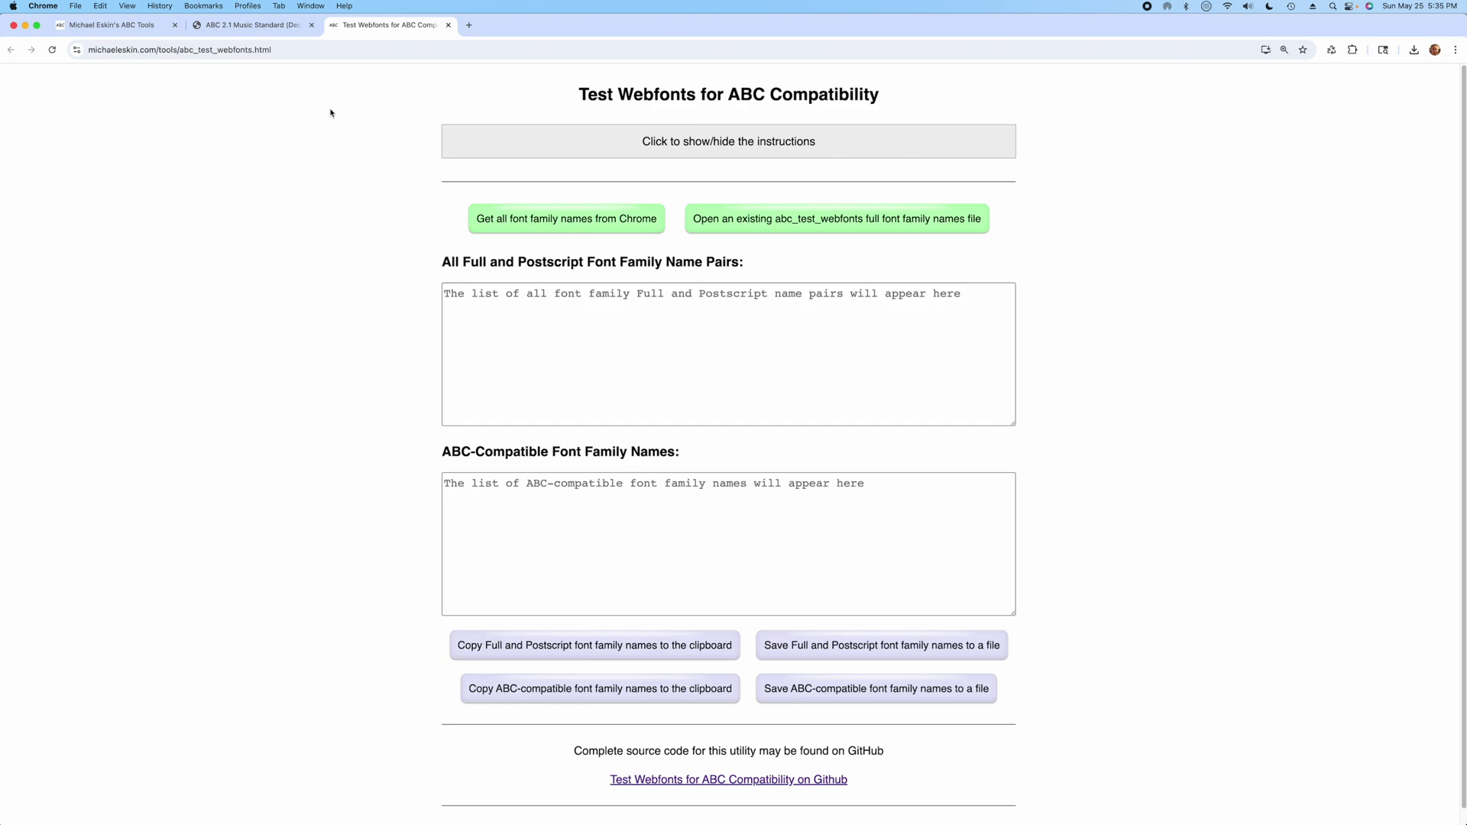
click(516, 149)
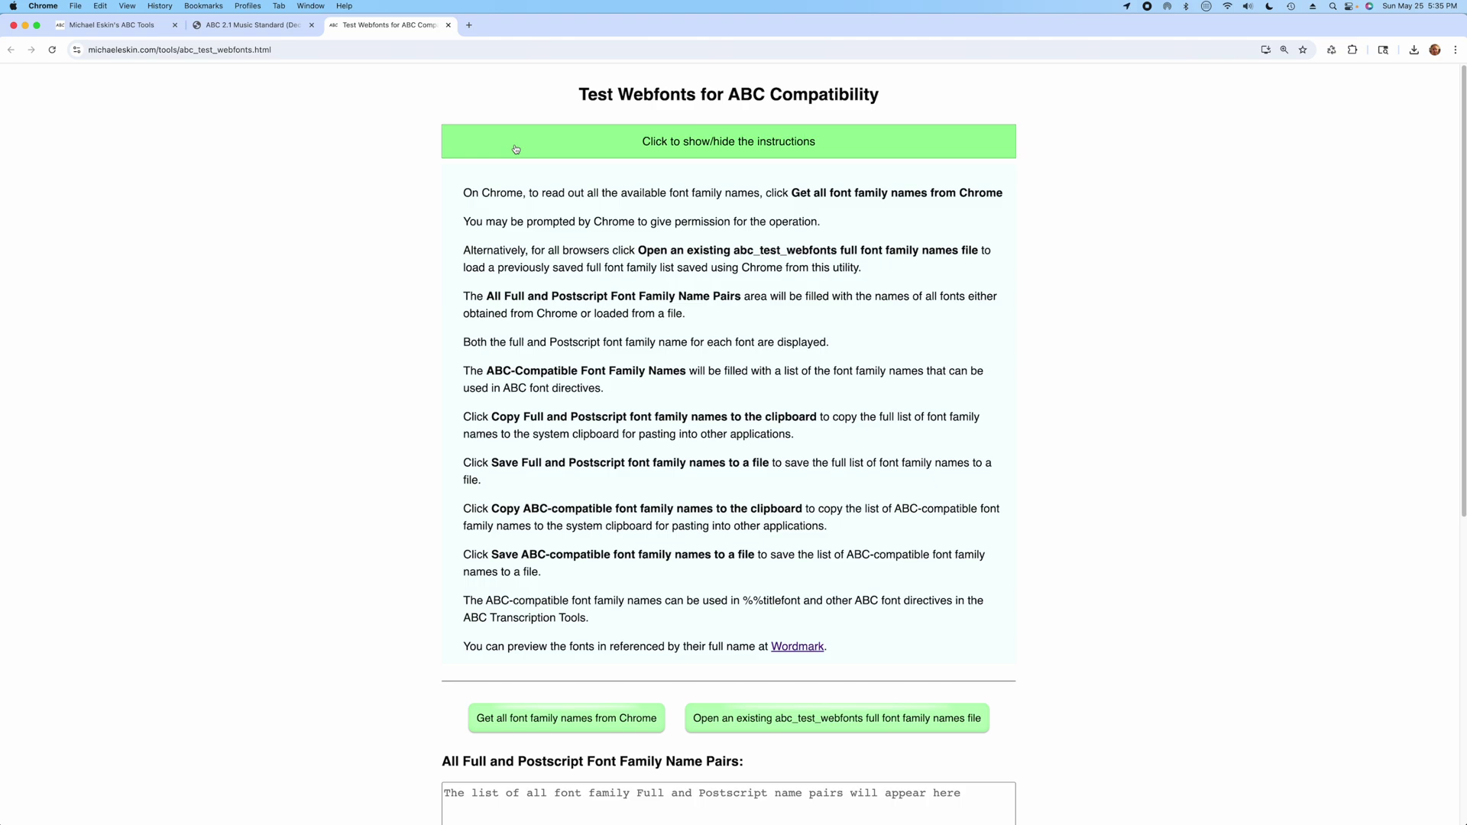
click(516, 149)
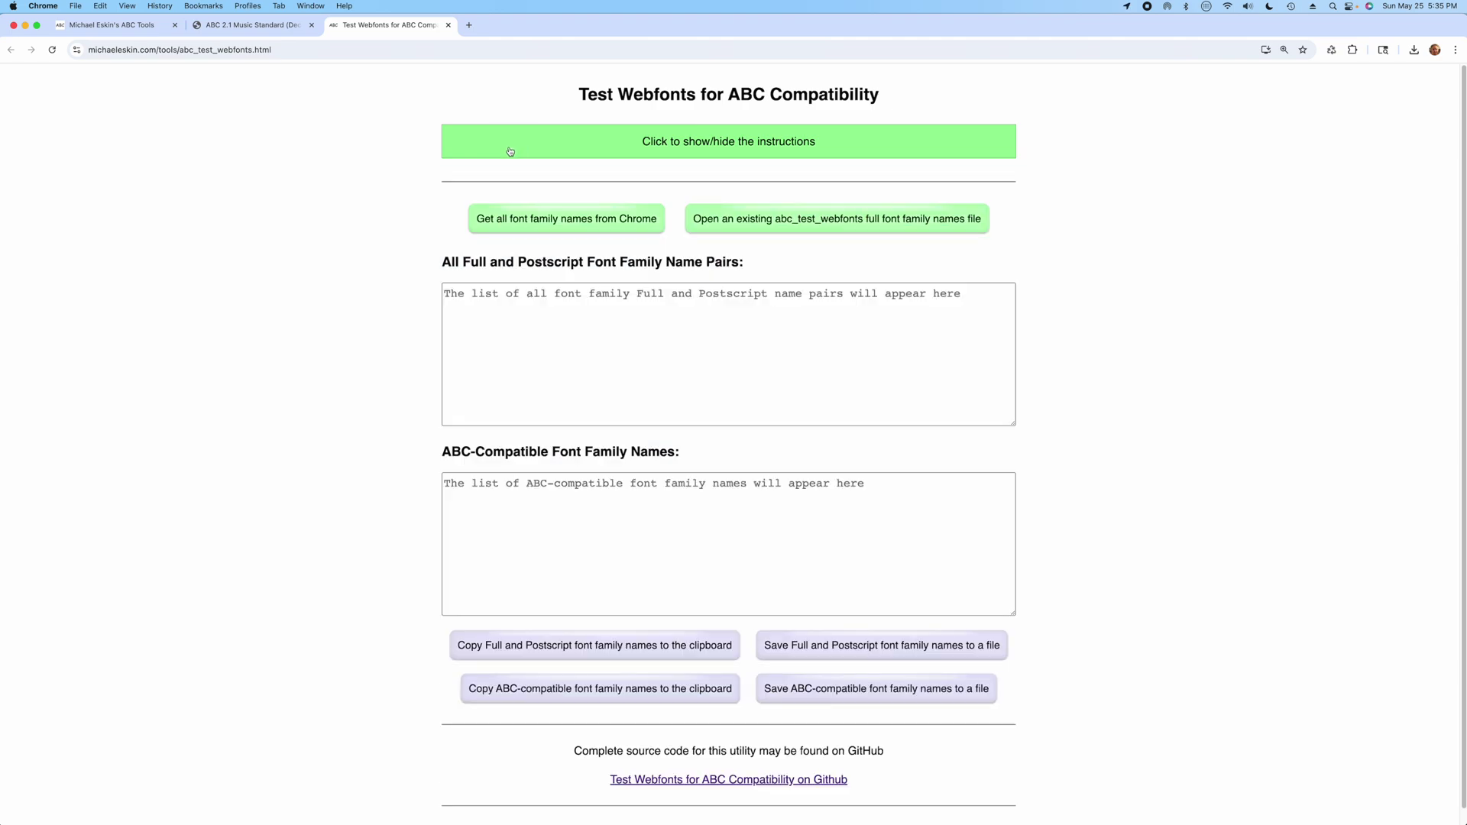
click(546, 228)
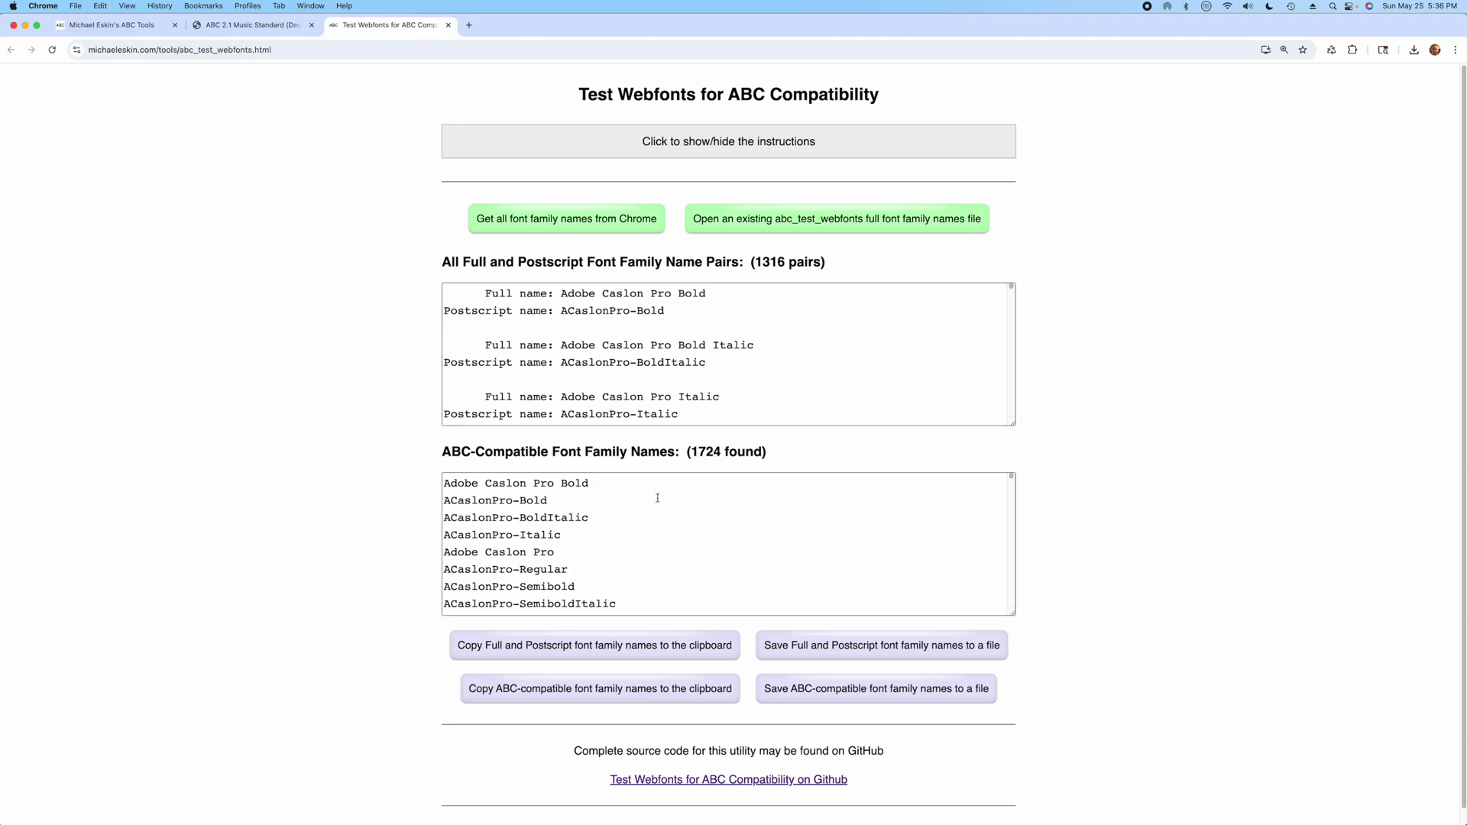
- Find BrushScriptMT in the list of ABC-compatible font family names and copy its name
scroll(648, 497, down, 10)
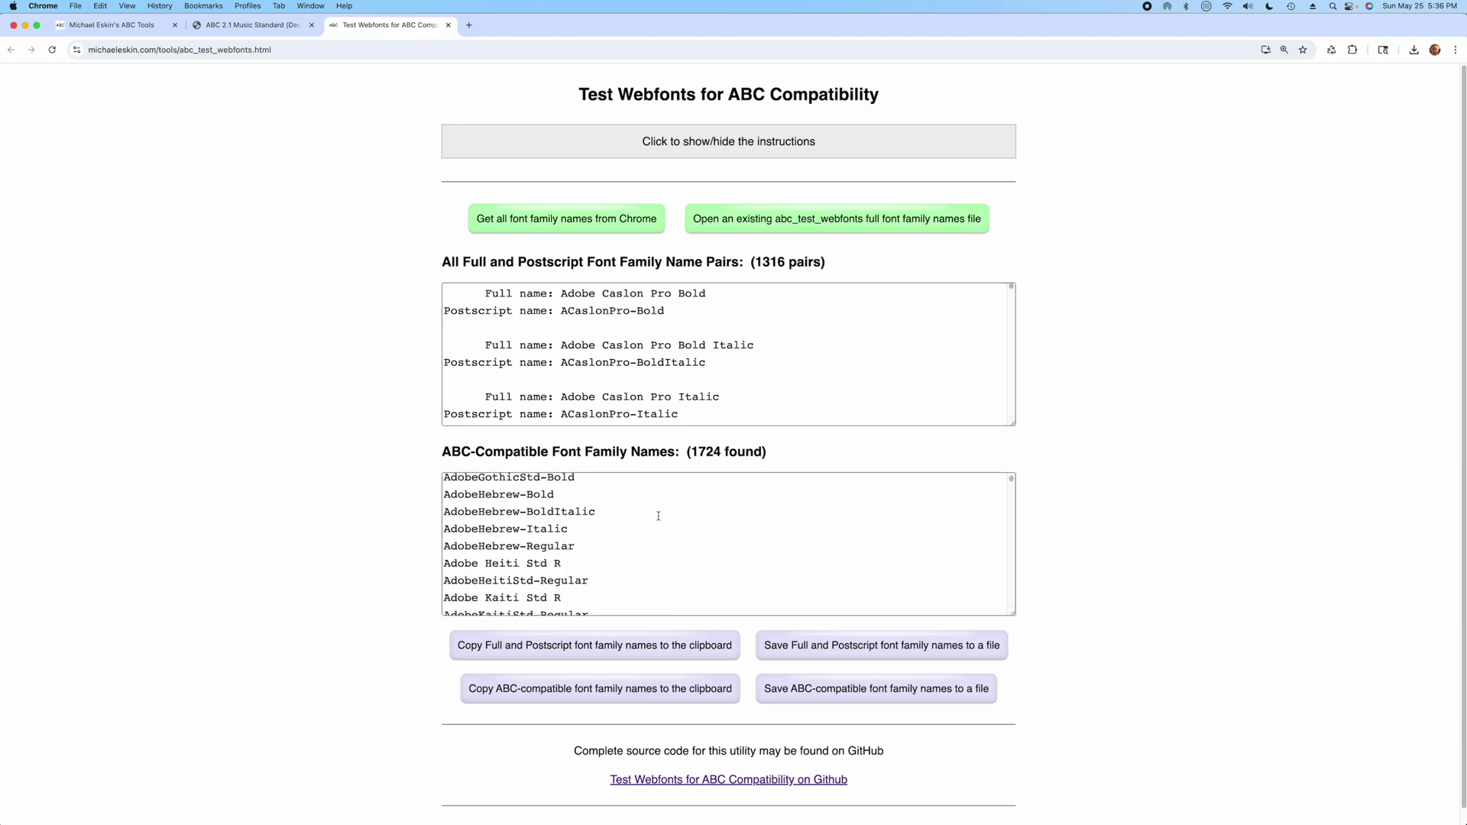
scroll(658, 516, down, 15)
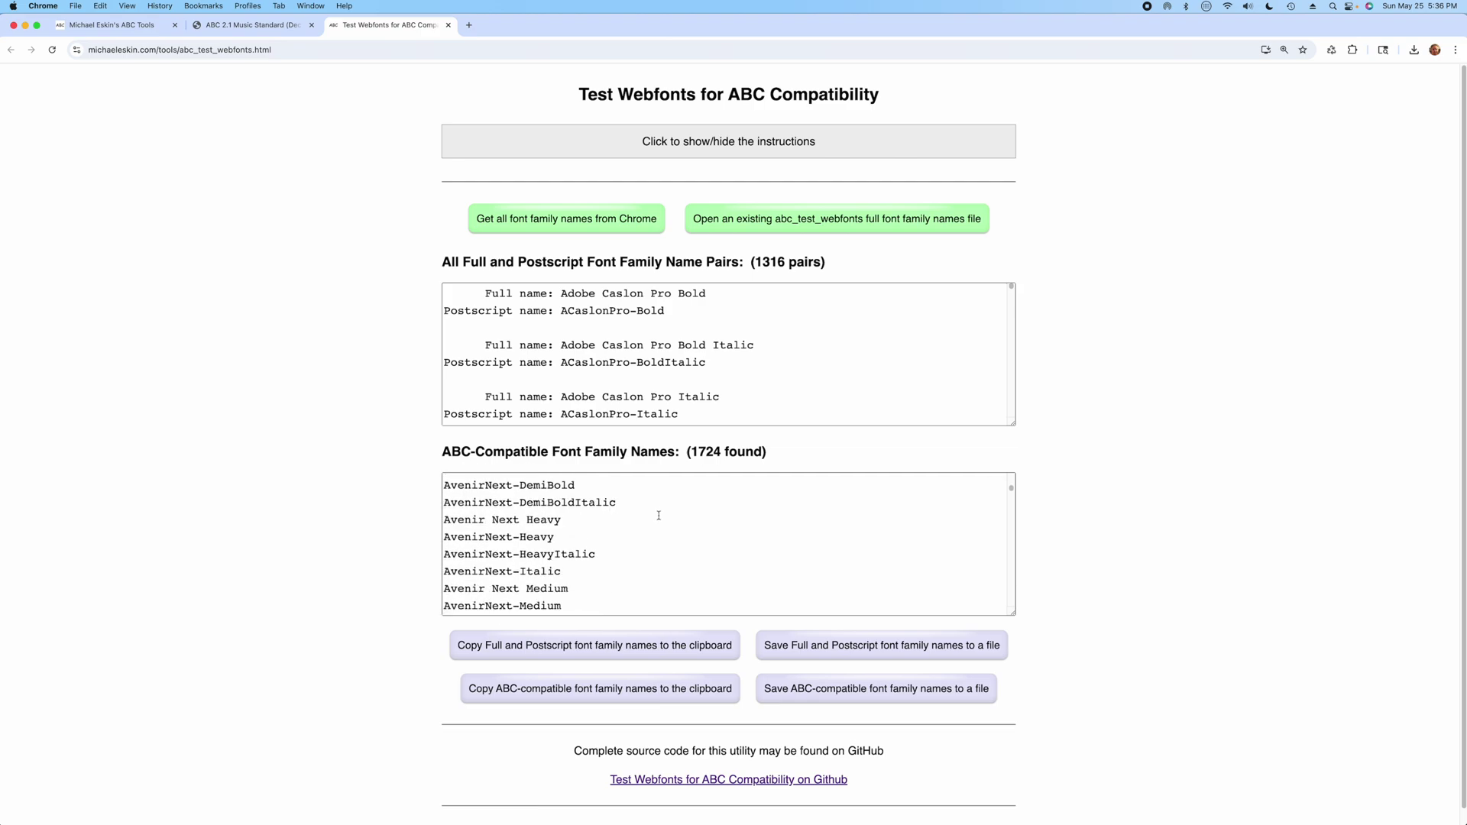
scroll(658, 516, down, 1)
scroll(663, 511, down, 15)
scroll(631, 537, down, 10)
scroll(626, 534, down, 15)
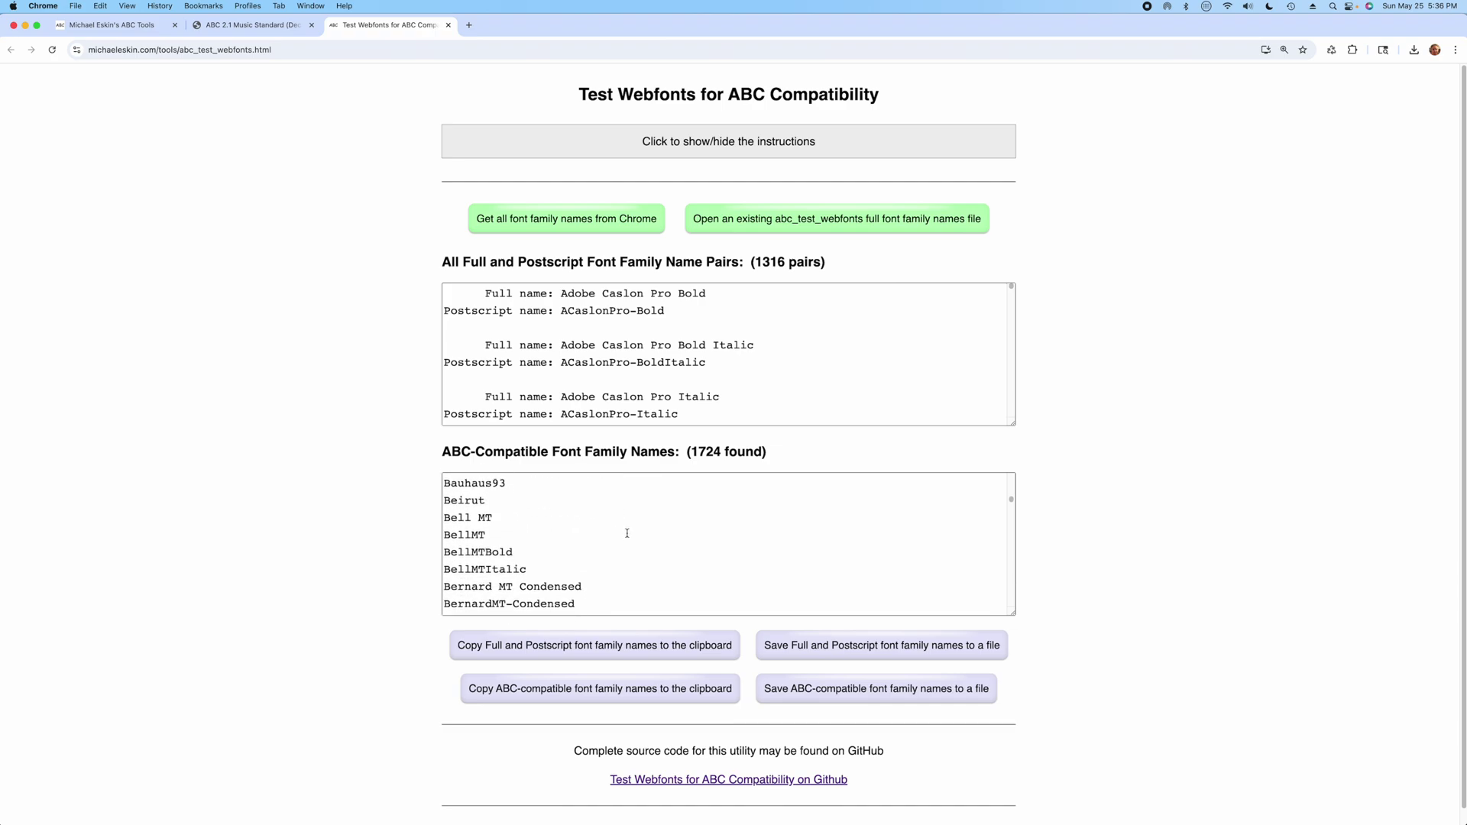
scroll(622, 529, down, 15)
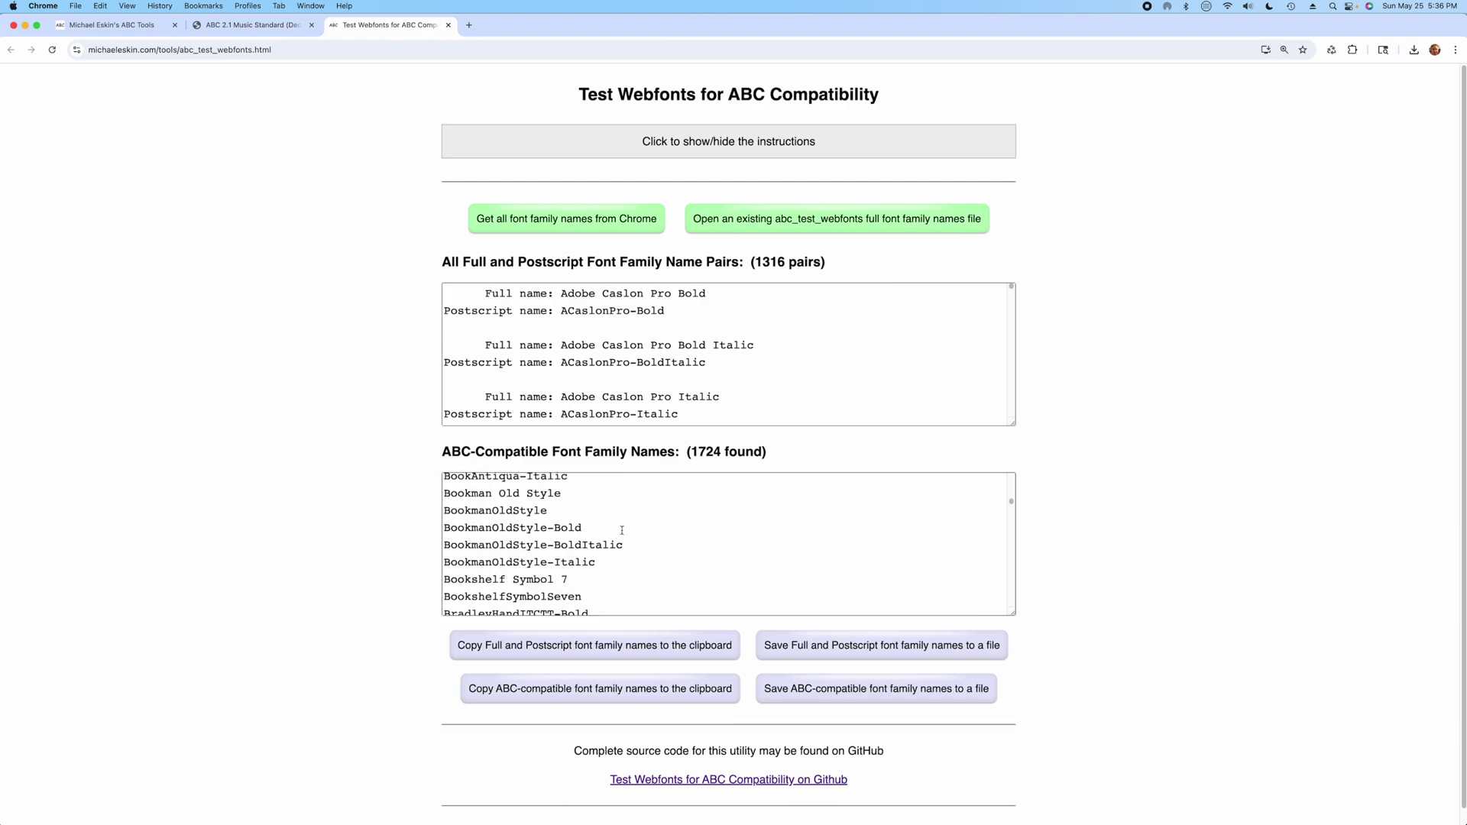
scroll(588, 530, down, 1)
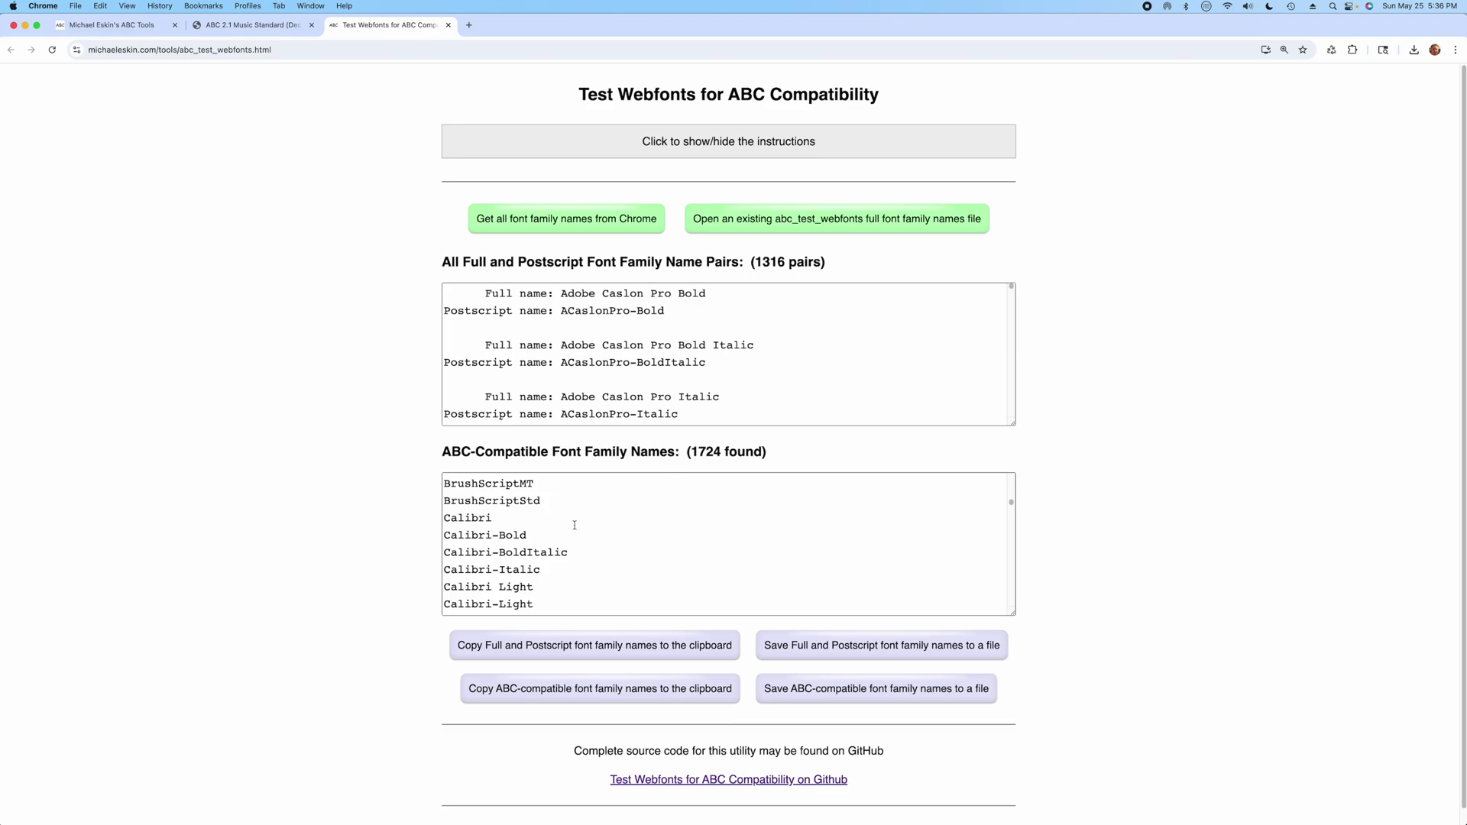
double_click(492, 485)
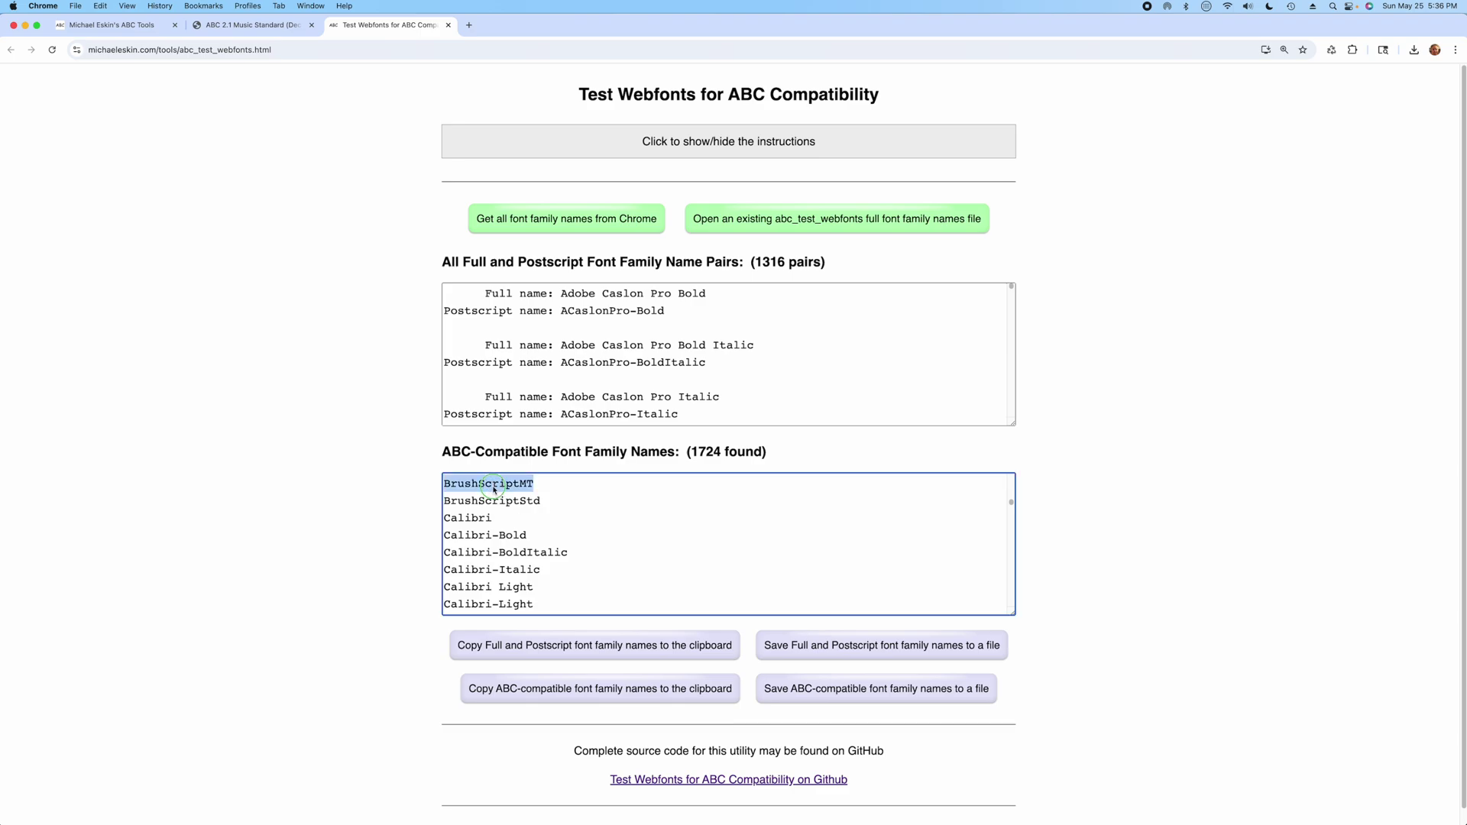
right_click(494, 486)
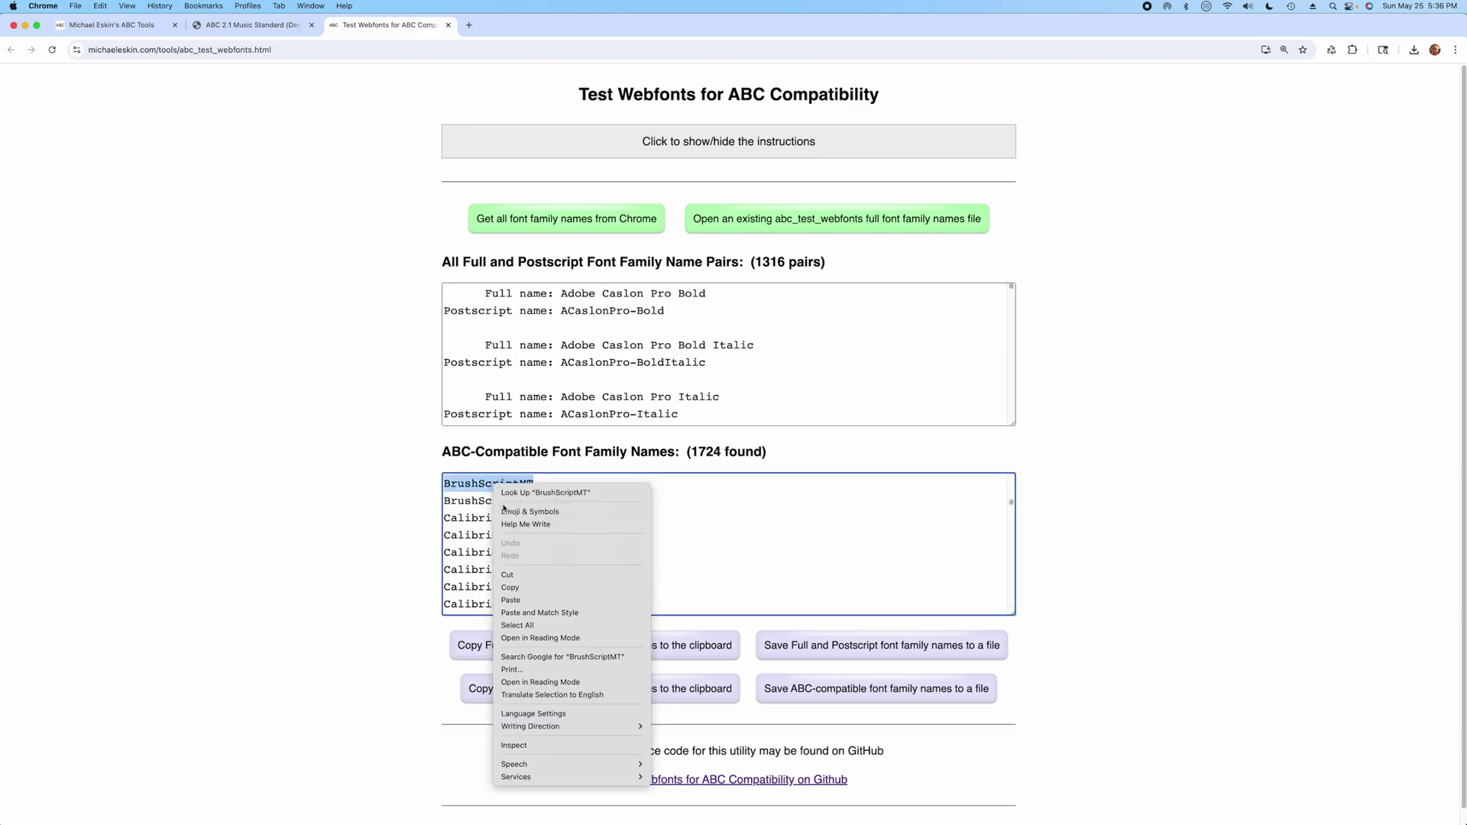
click(510, 587)
- Replace the font name in the tune's %%titlefont directive with the copied BrushScriptMT
click(114, 24)
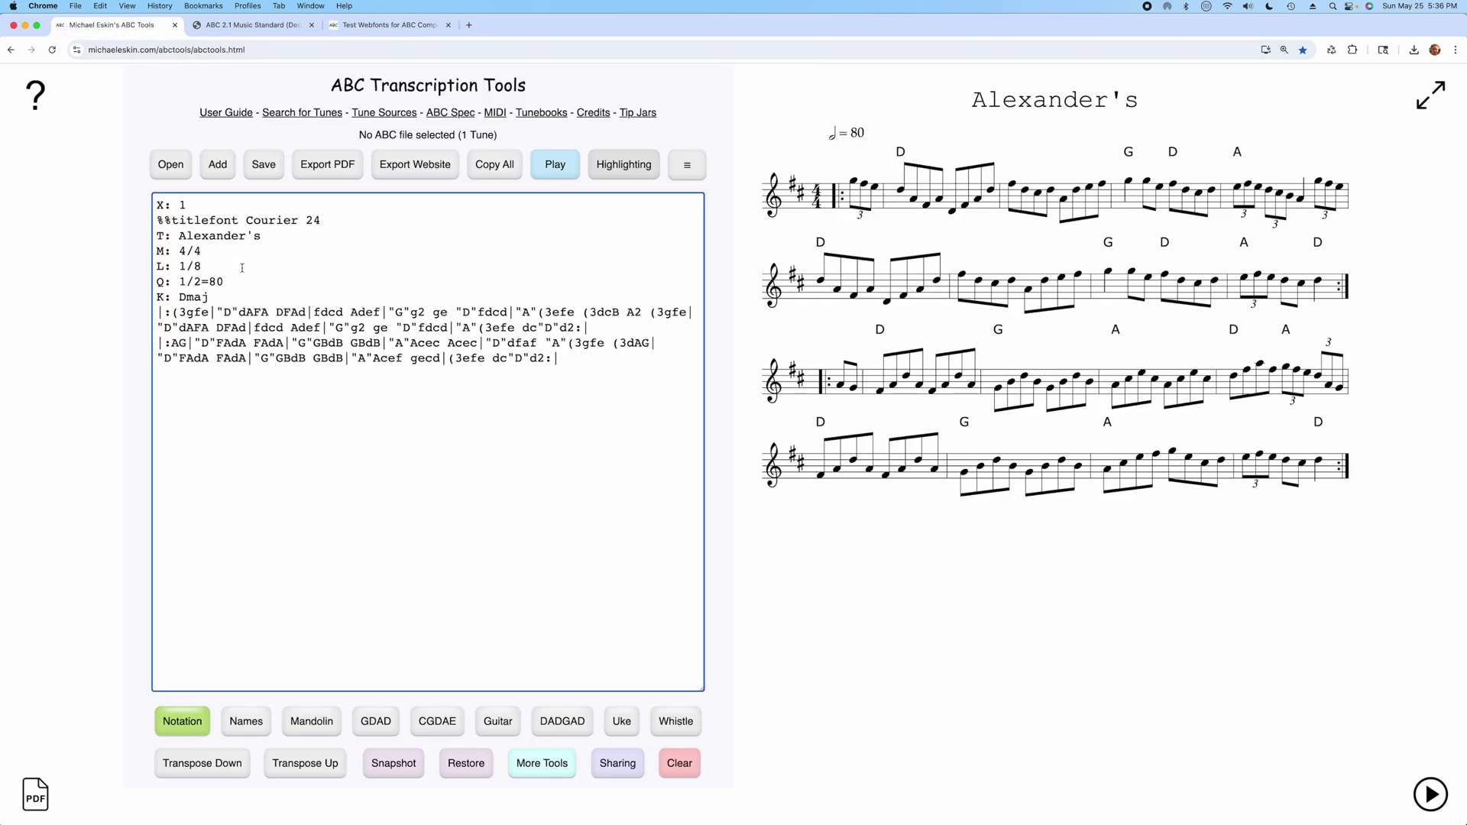
double_click(296, 223)
key(cmd+v)
- Find Chalkduster in the list of ABC-compatible font family names and copy its name
click(392, 28)
scroll(658, 570, down, 10)
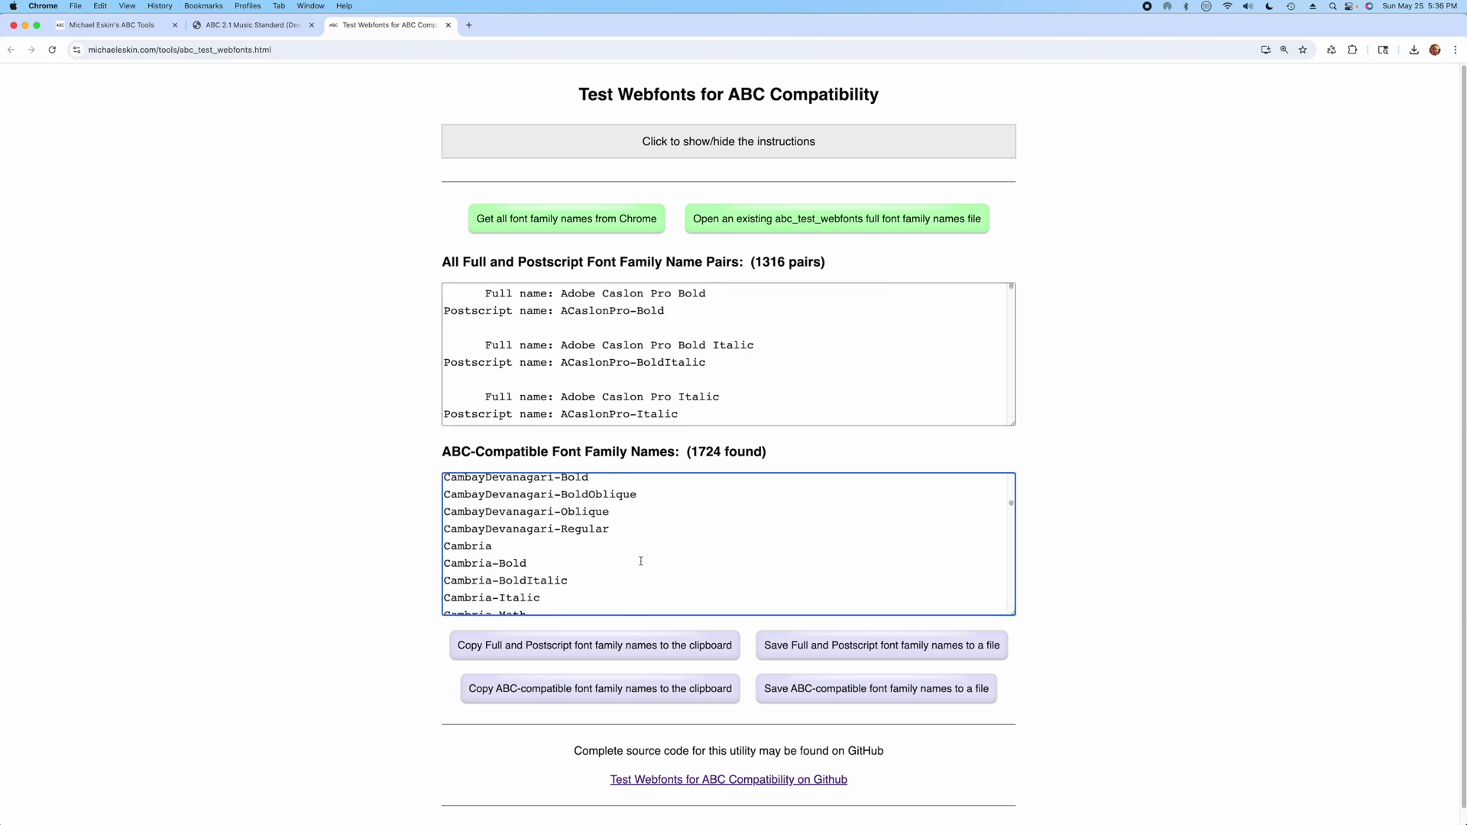
scroll(618, 554, down, 8)
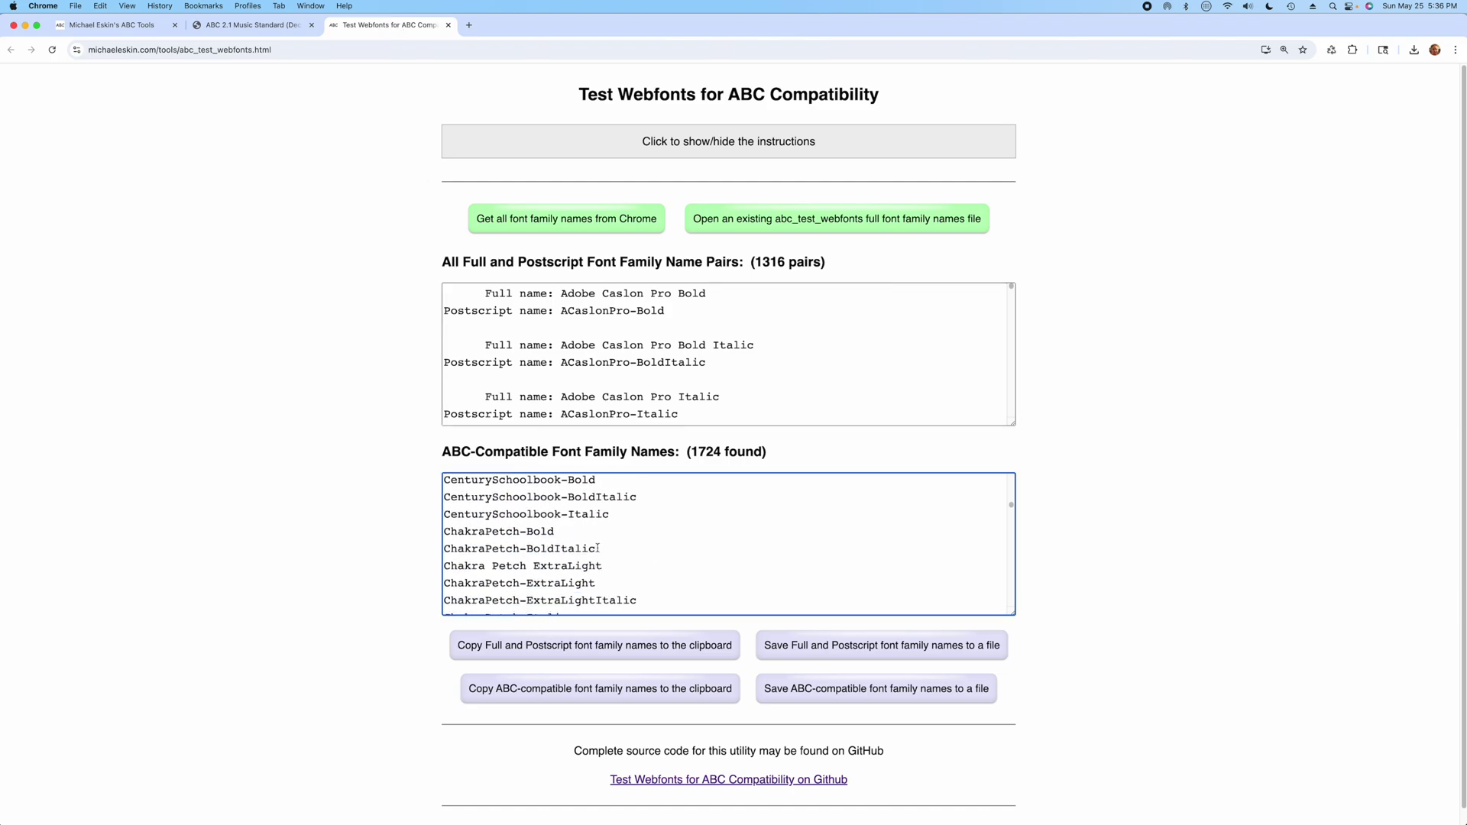
scroll(585, 544, down, 8)
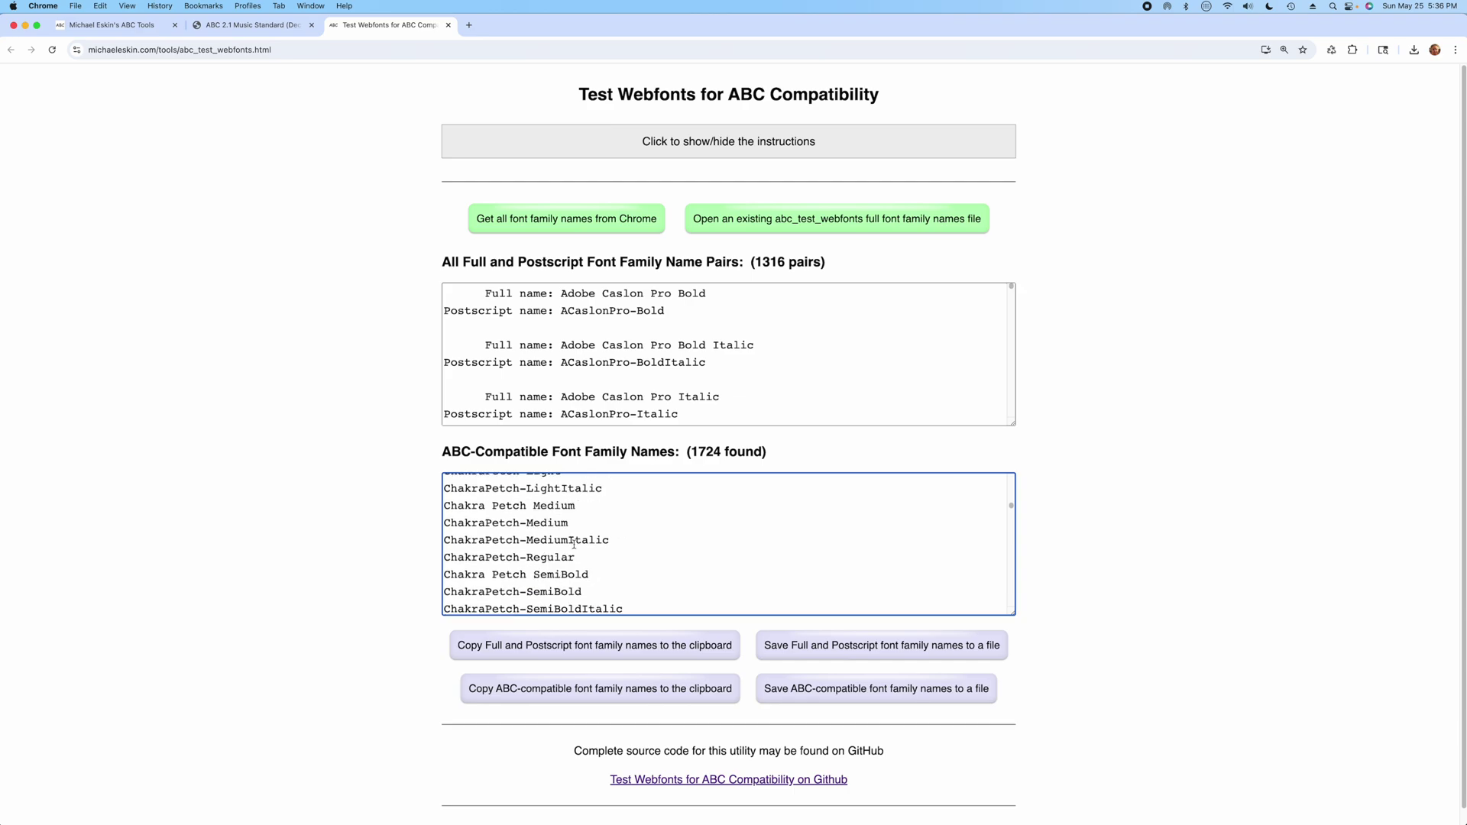
scroll(574, 545, up, 3)
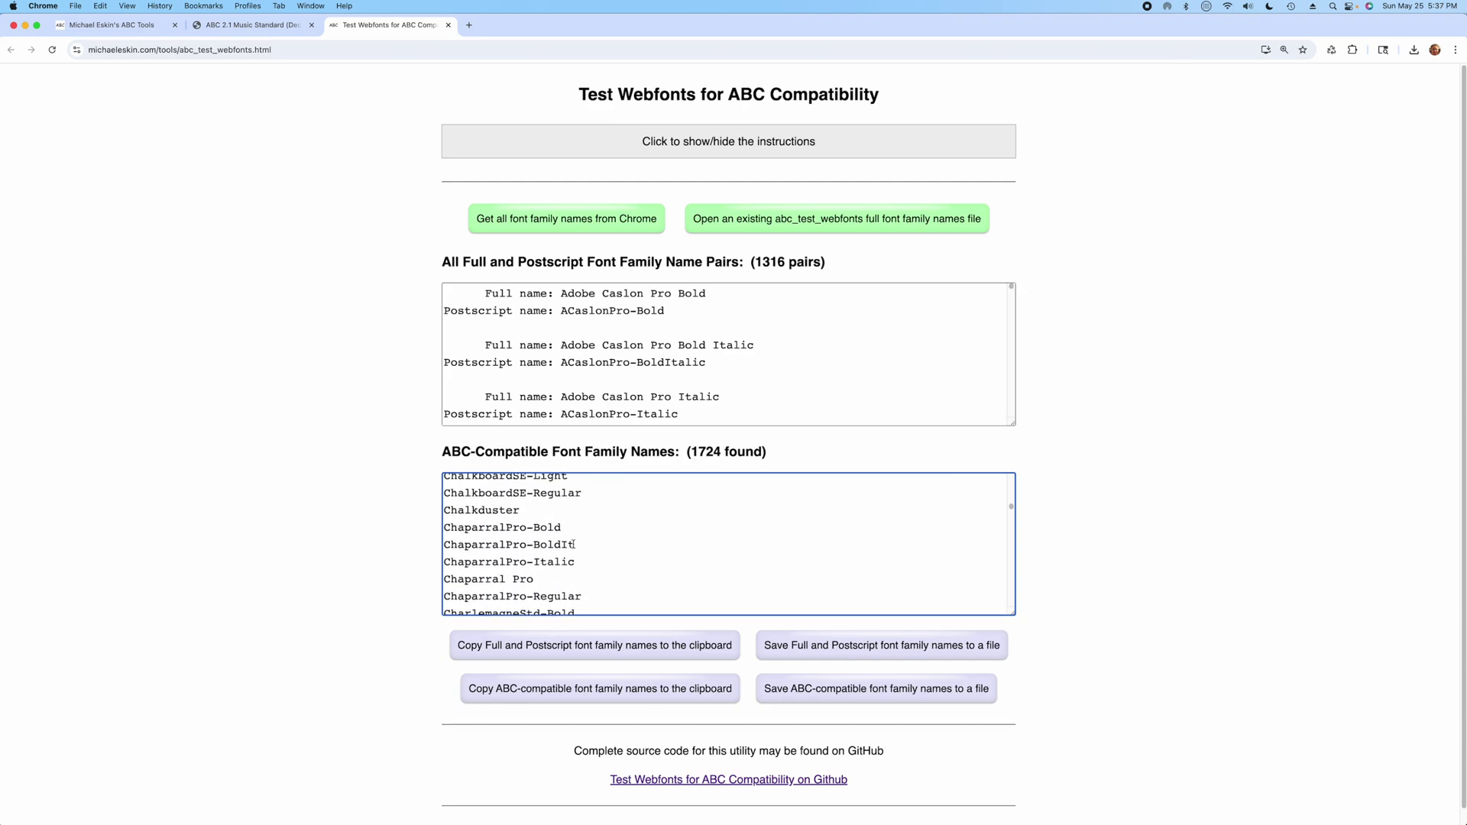
double_click(485, 509)
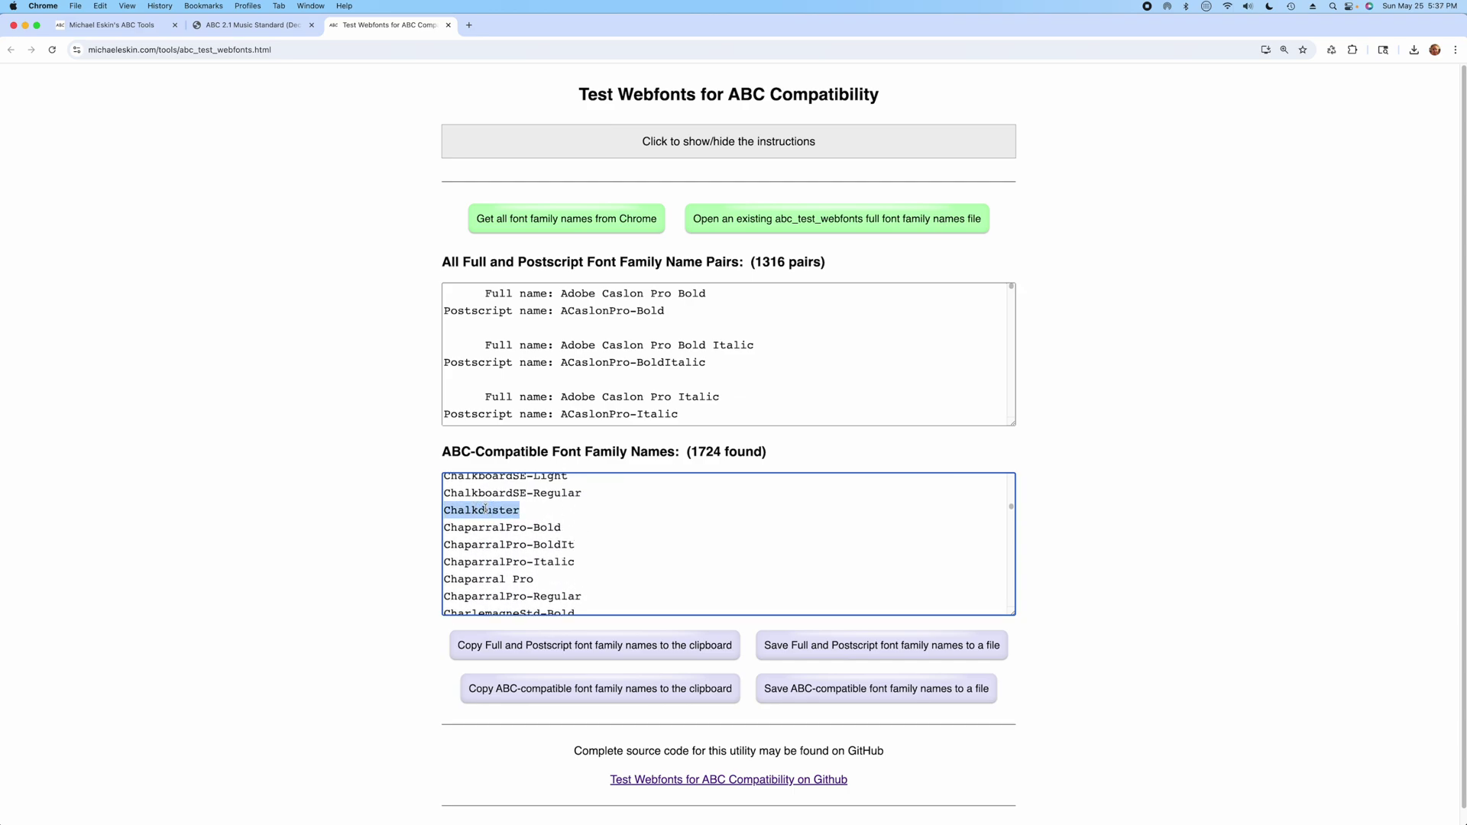
- Replace the font name in the tune's %%titlefont directive with the copied Chalkduster
click(122, 24)
drag(301, 218, 304, 219)
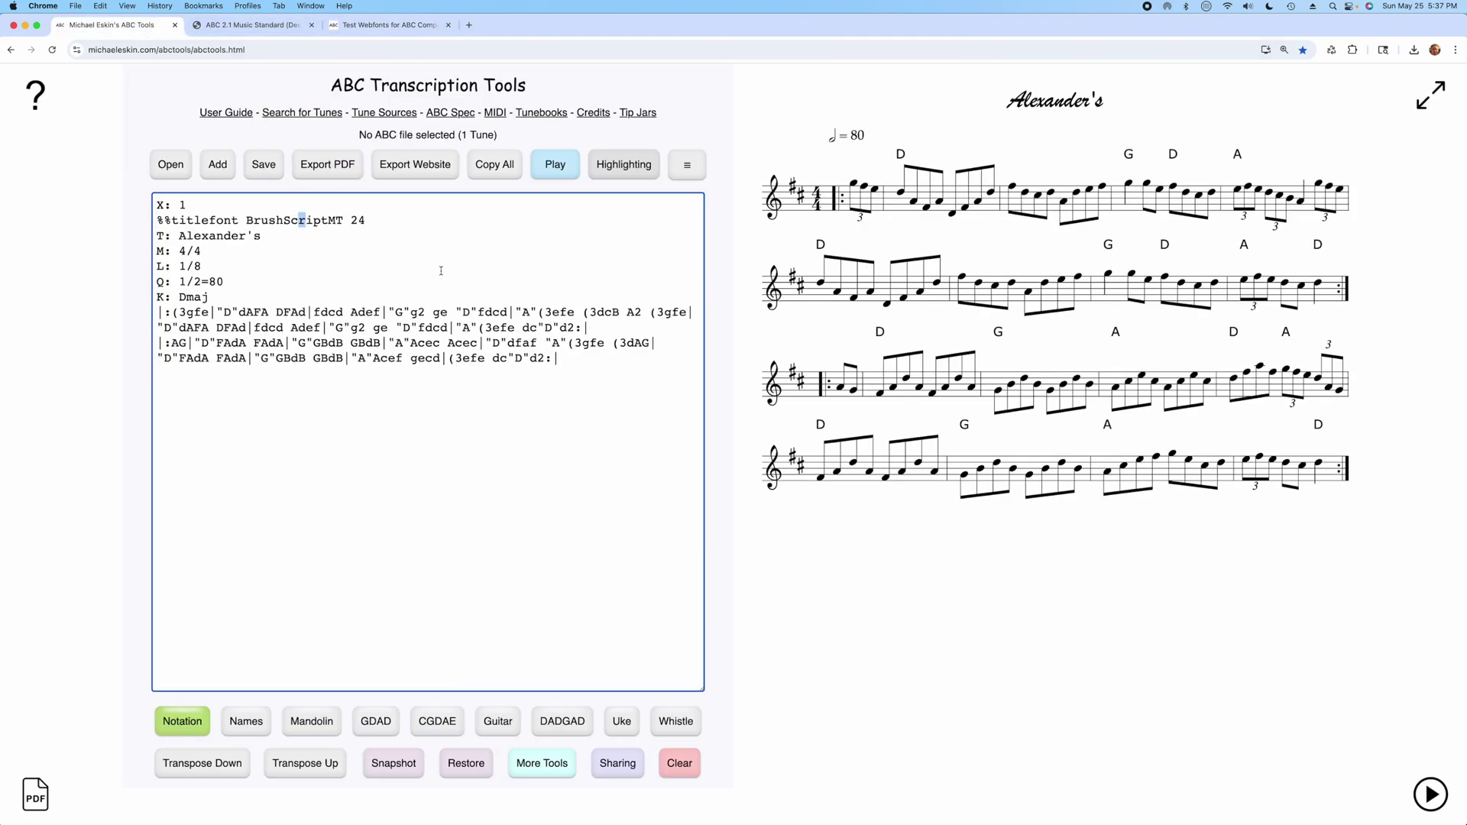
double_click(322, 220)
key(super+v)
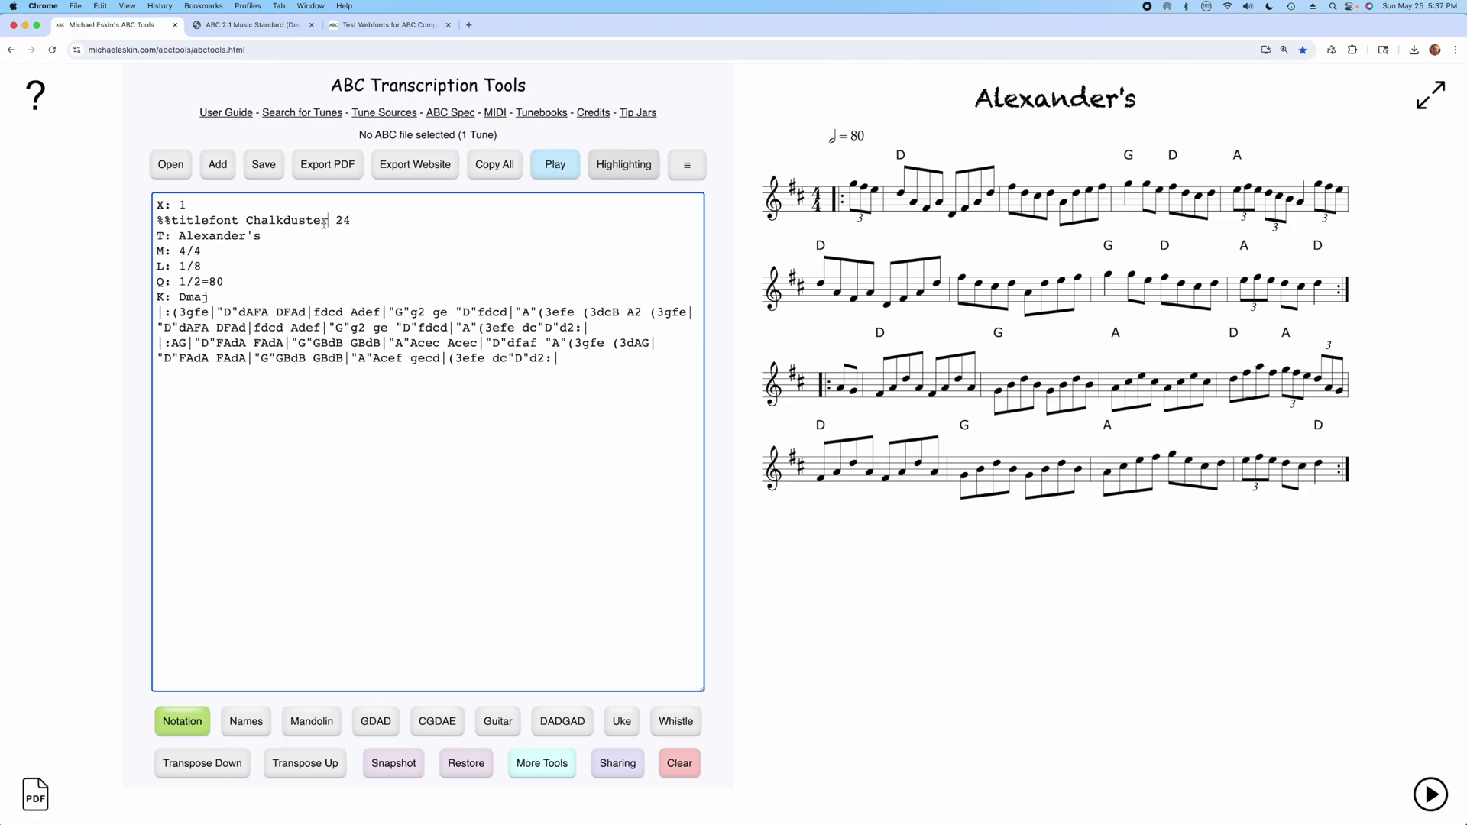
- Save the Full and Postscript font names as full_and_postscript_fonts.txt and the ABC-compatible names as abc_compatible_fonts.txt
click(340, 26)
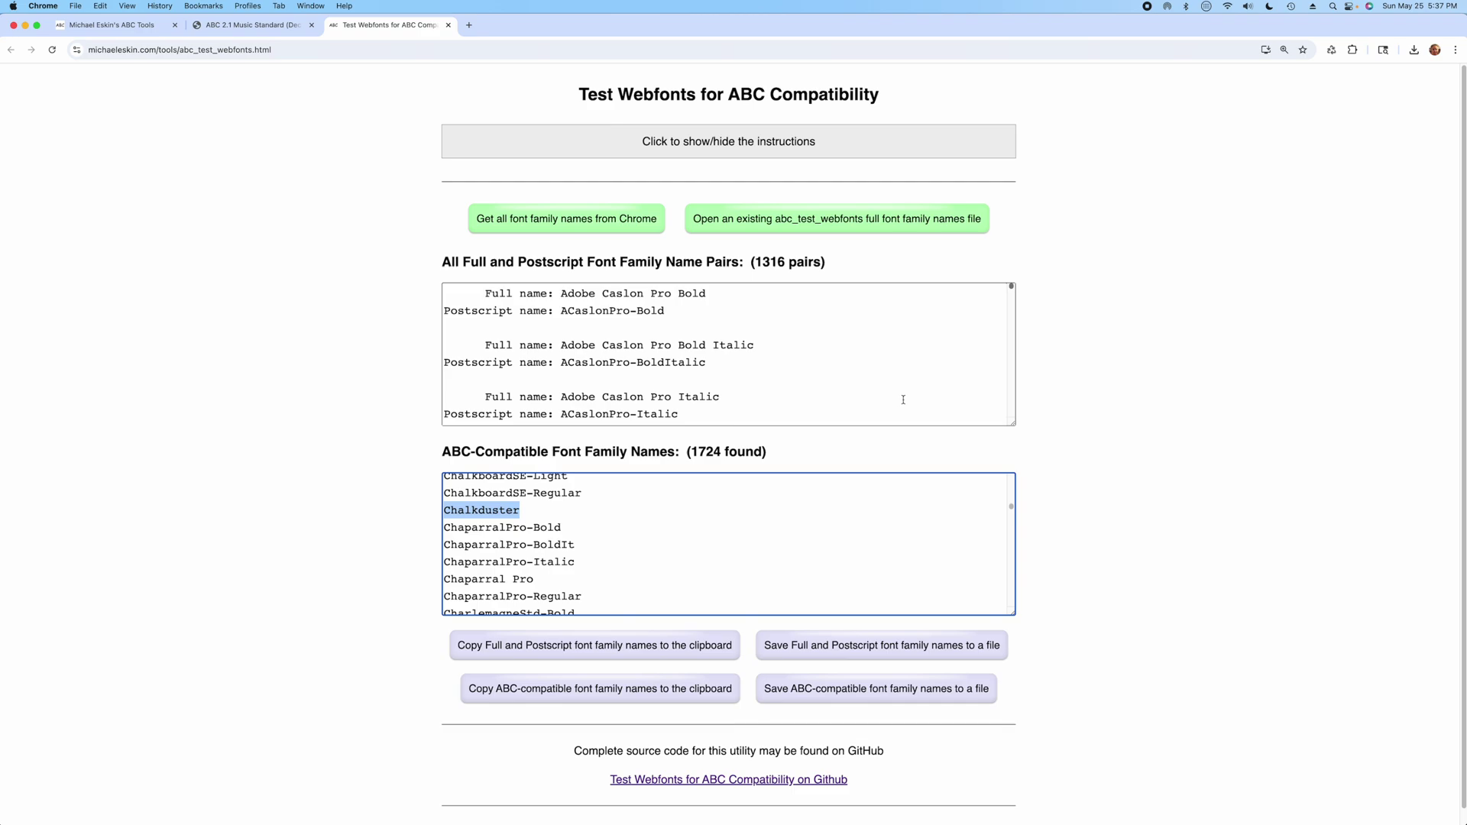
click(1057, 415)
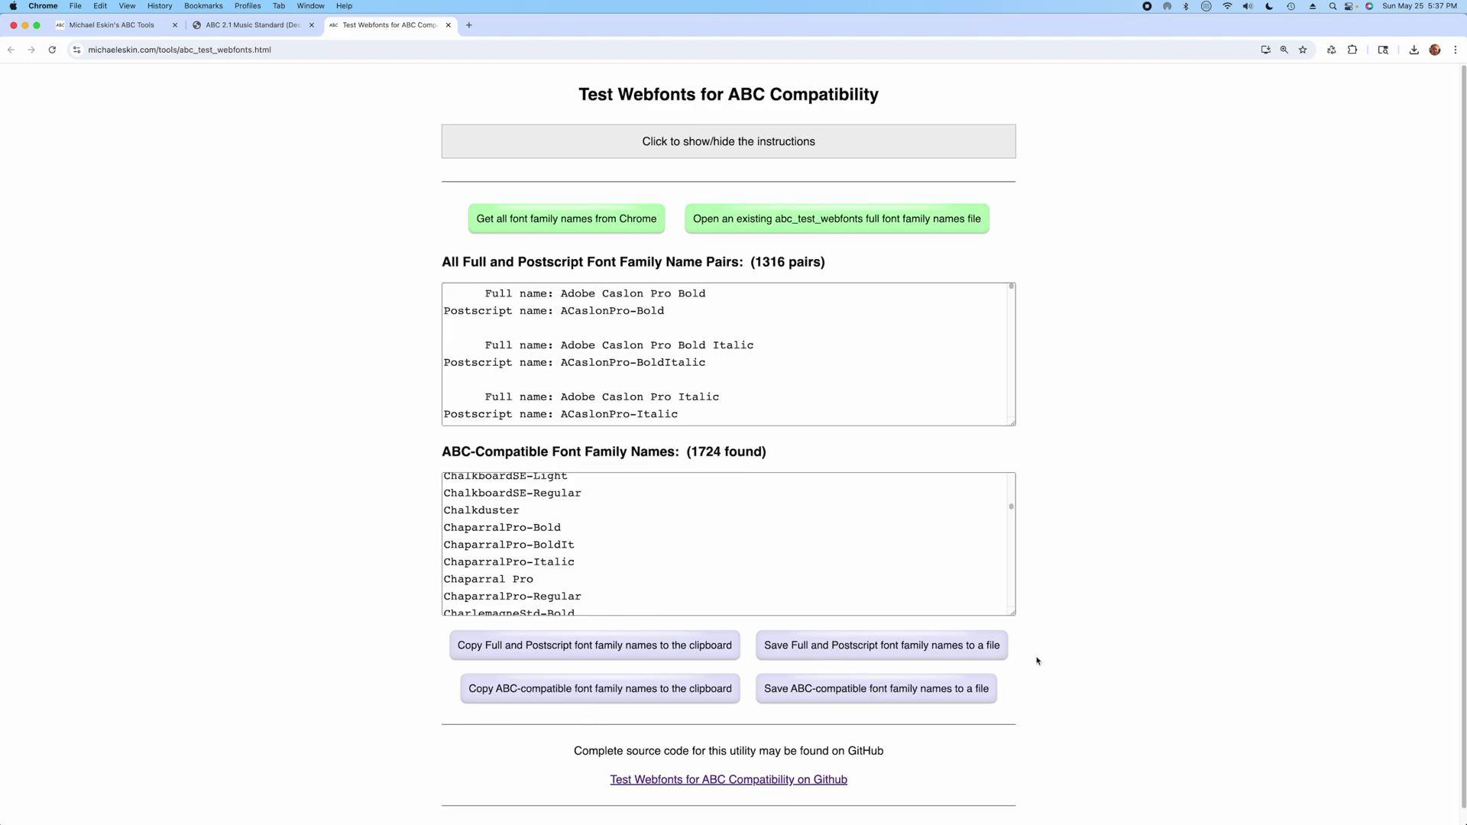
click(861, 650)
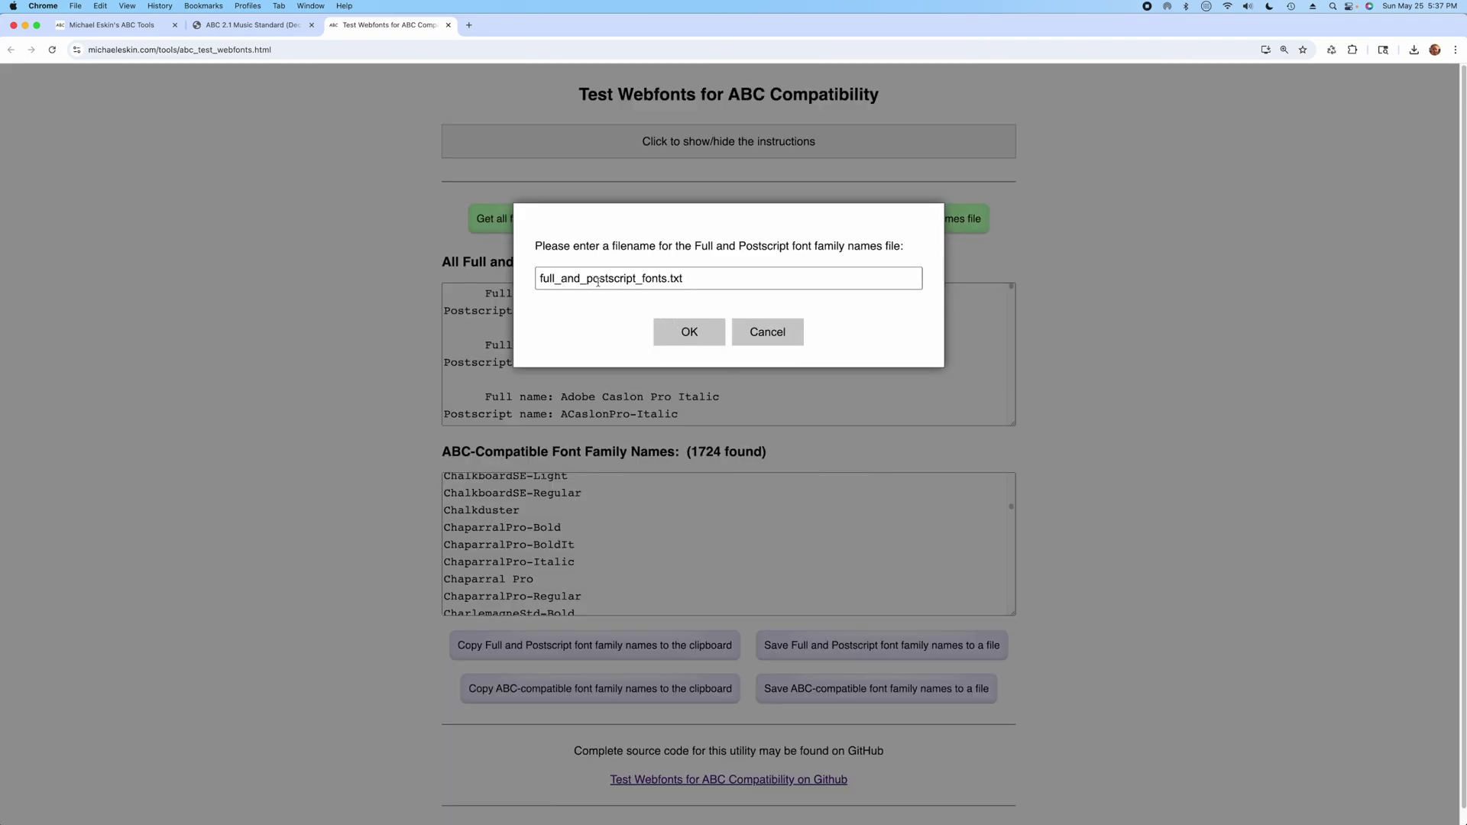
click(704, 330)
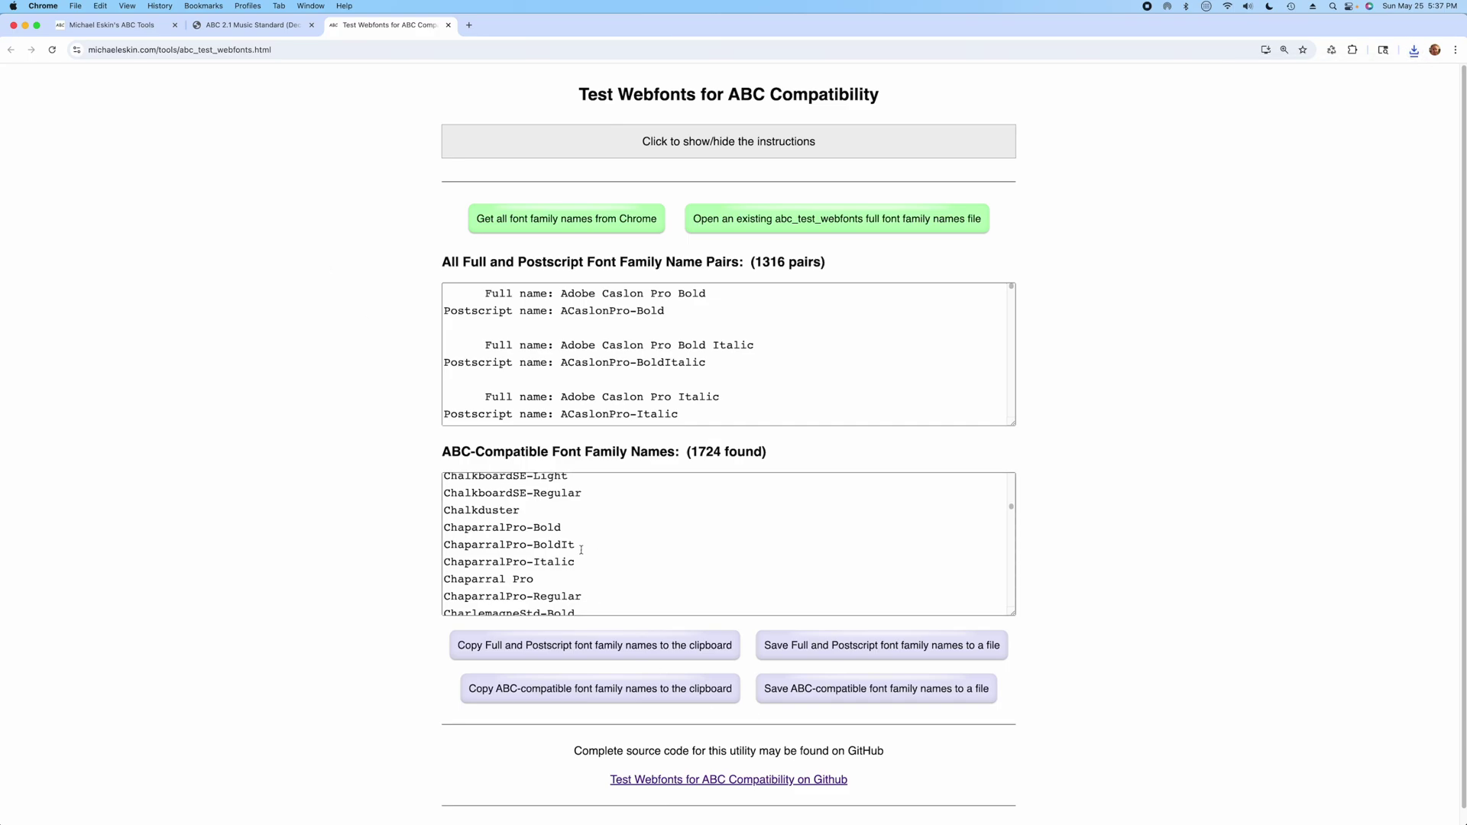
click(816, 691)
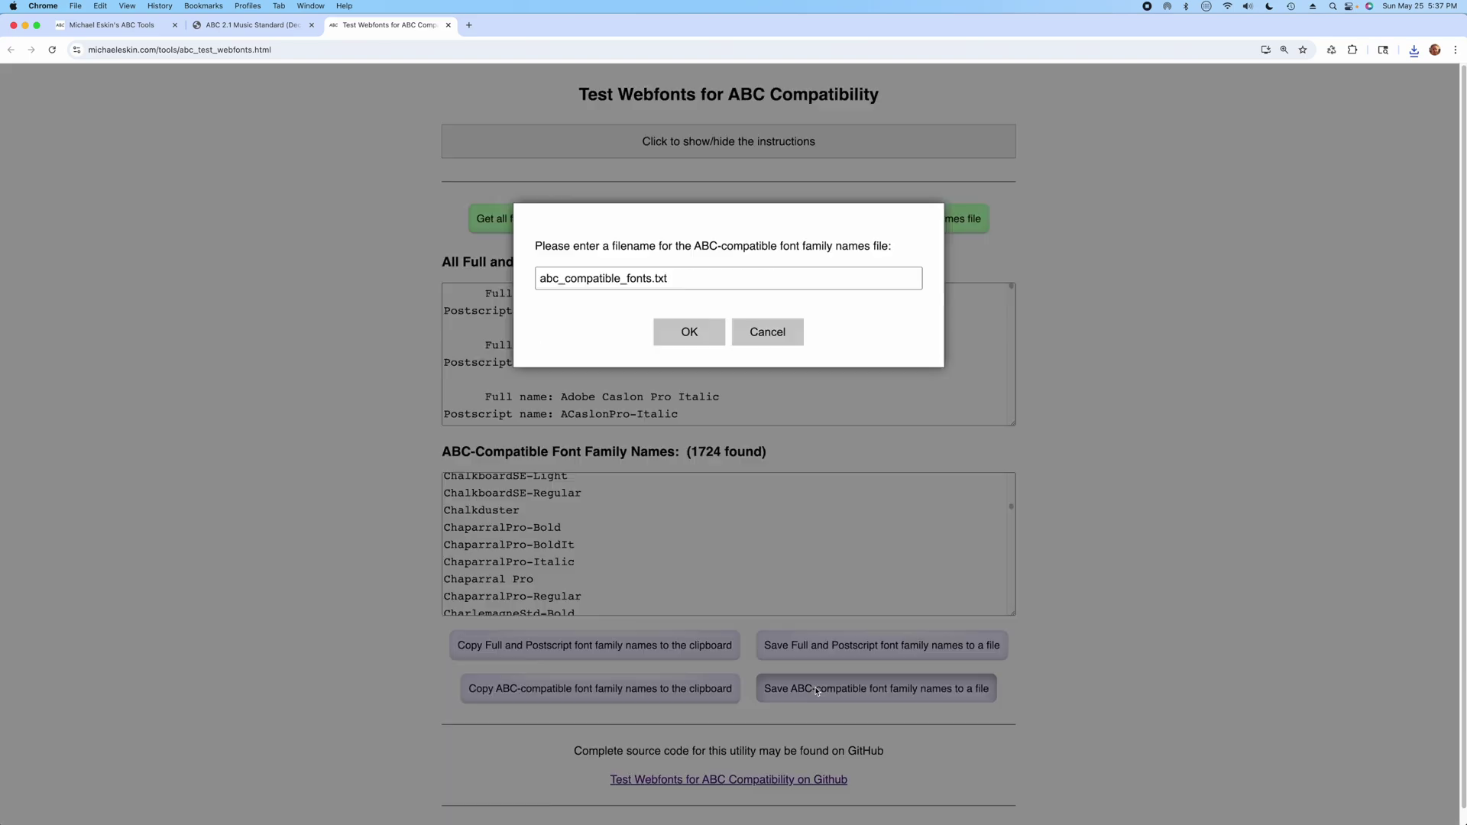
click(689, 332)
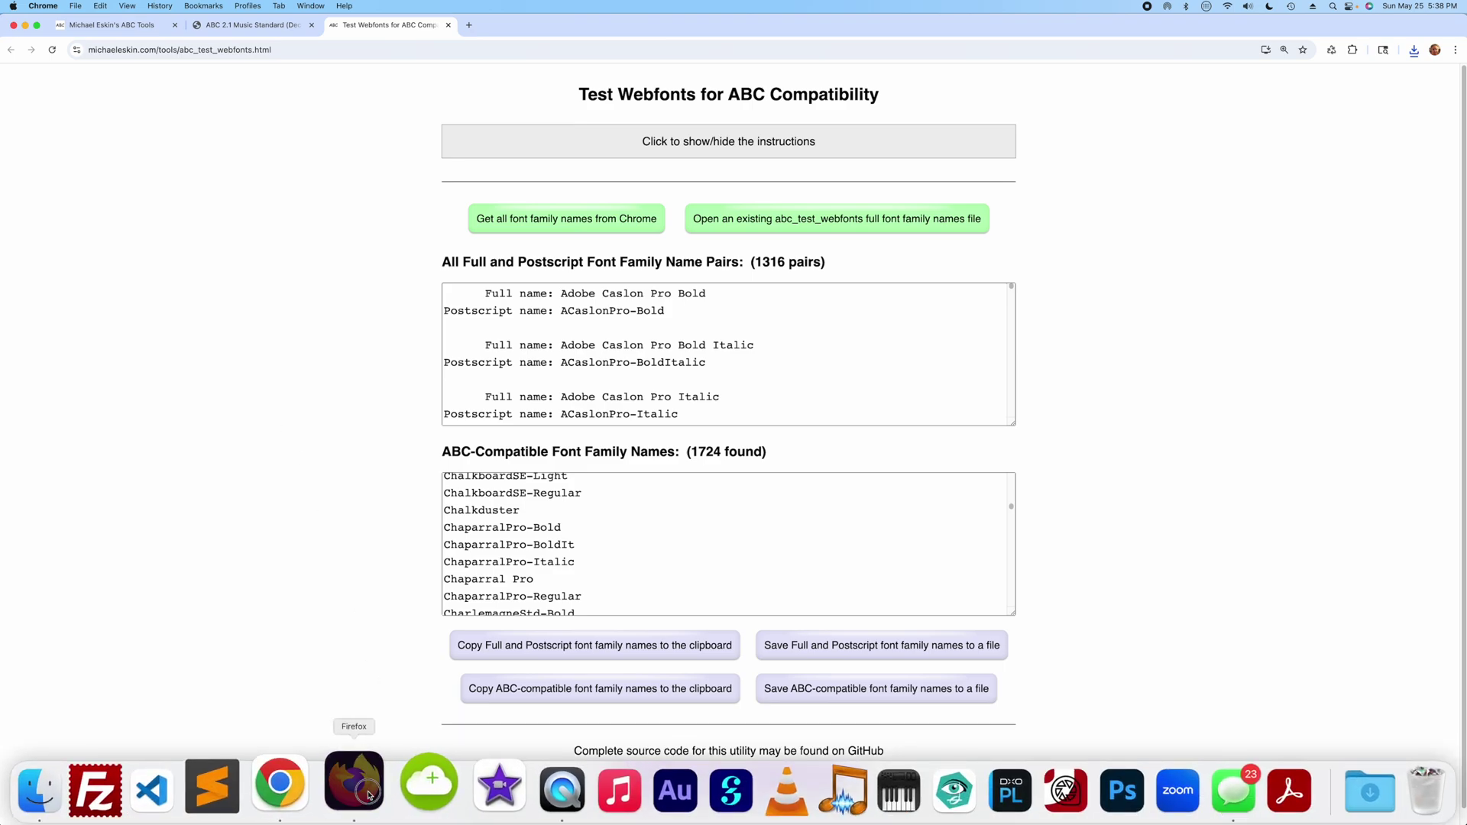
- Switch to Firefox and add the example tune Cooley's (reel) in the ABC Transcription Tools
click(350, 787)
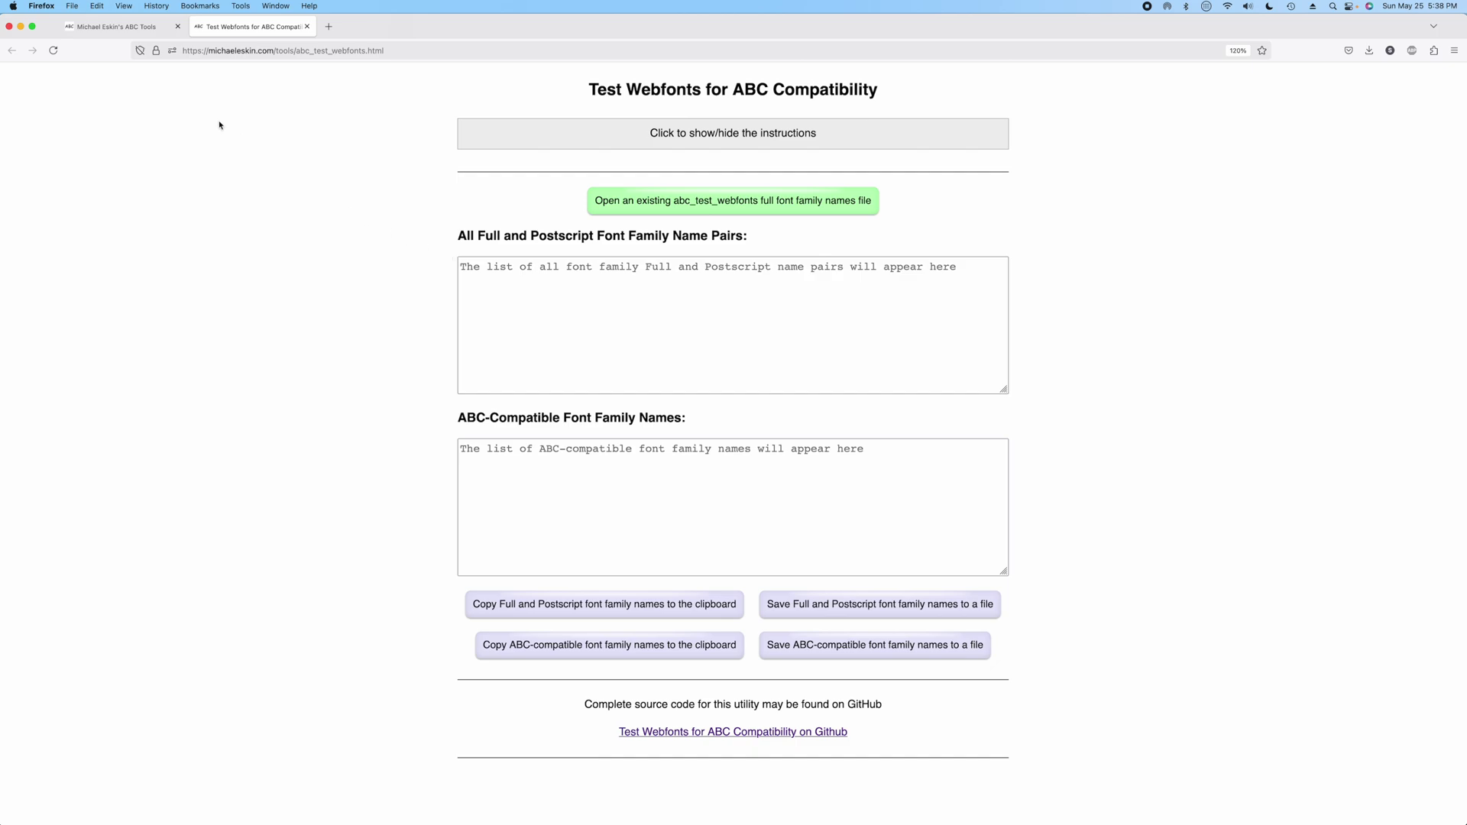
click(131, 29)
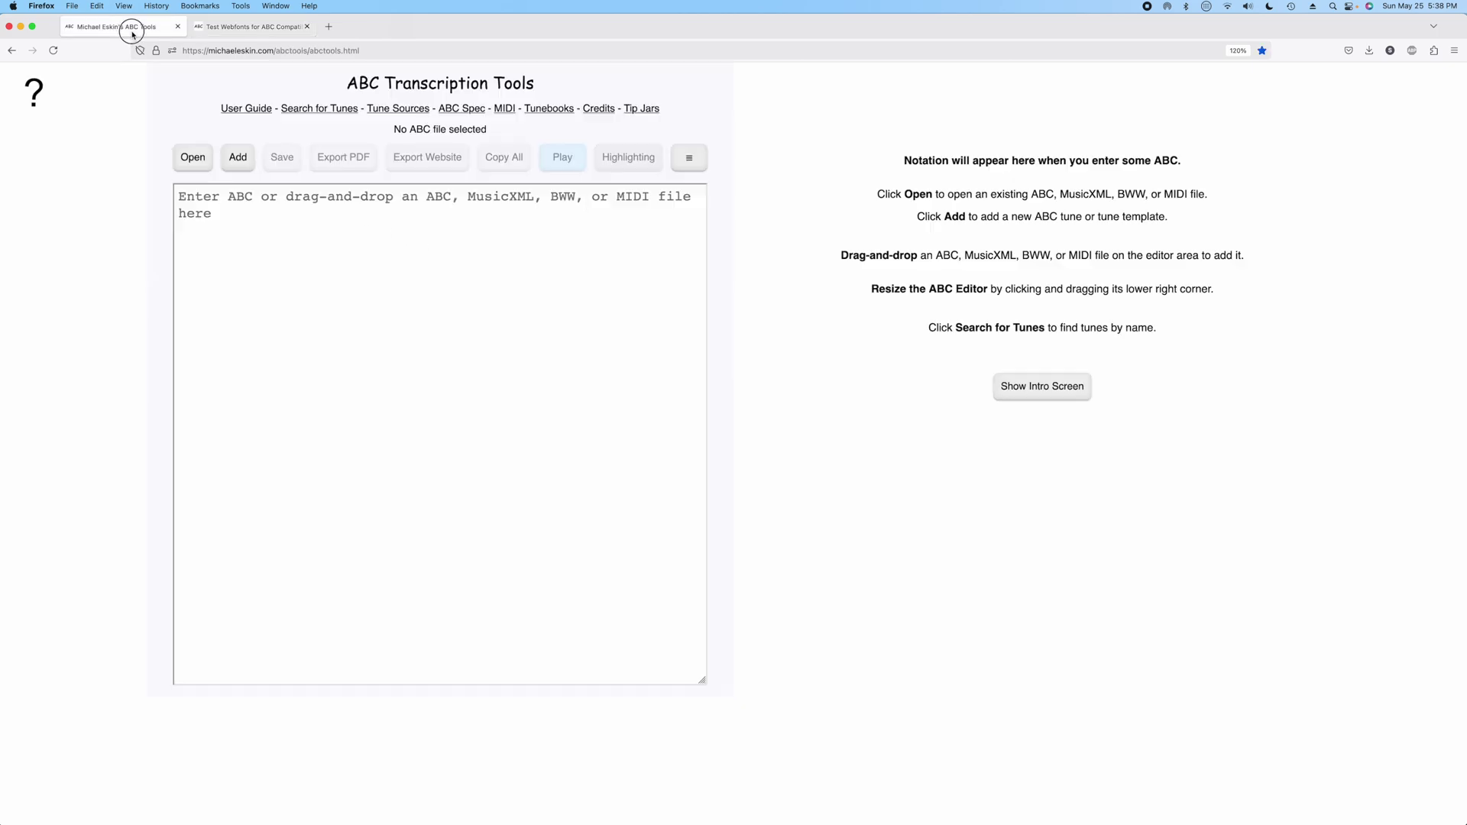
click(236, 158)
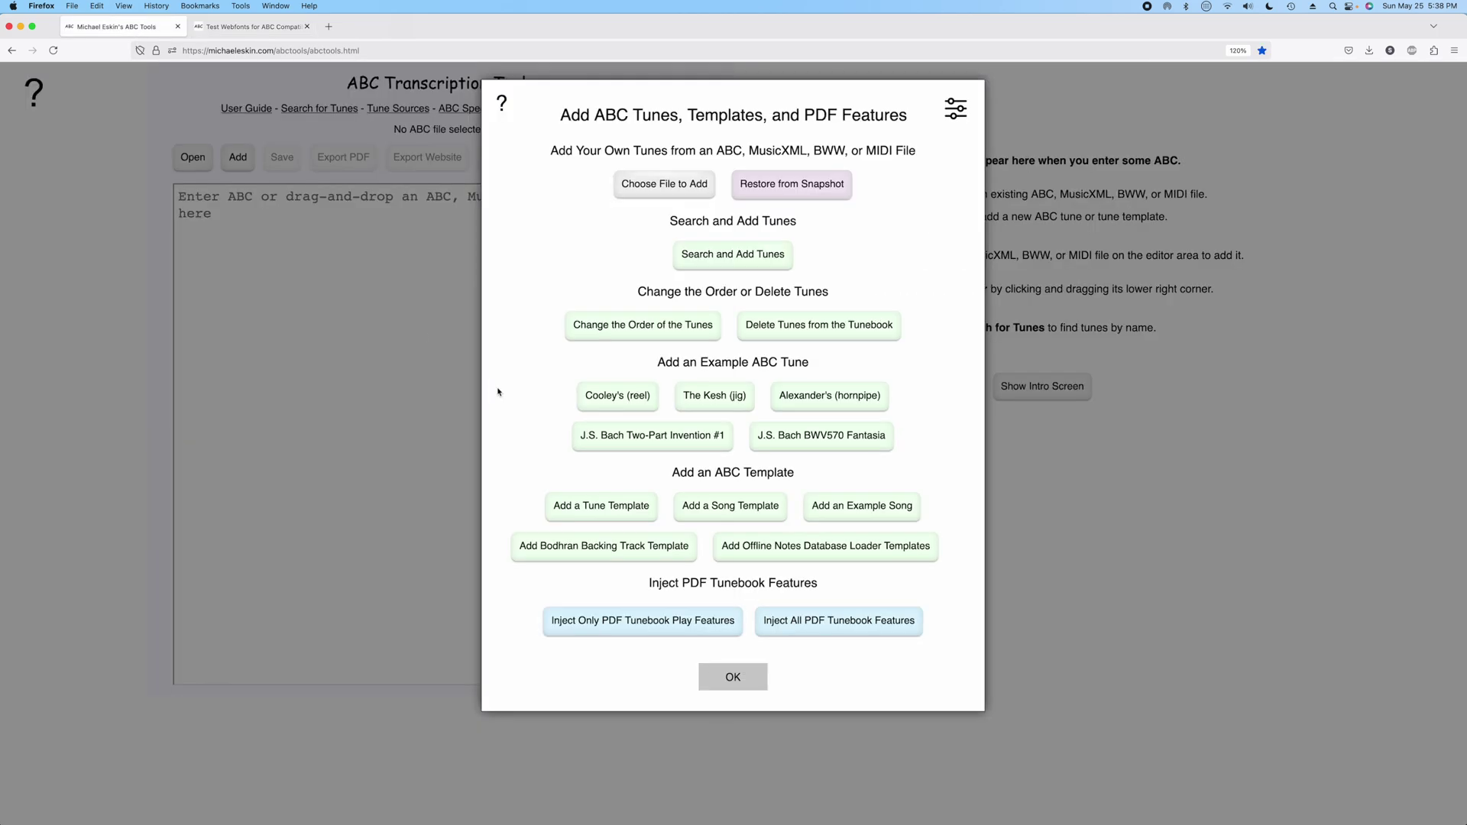
click(612, 402)
click(734, 676)
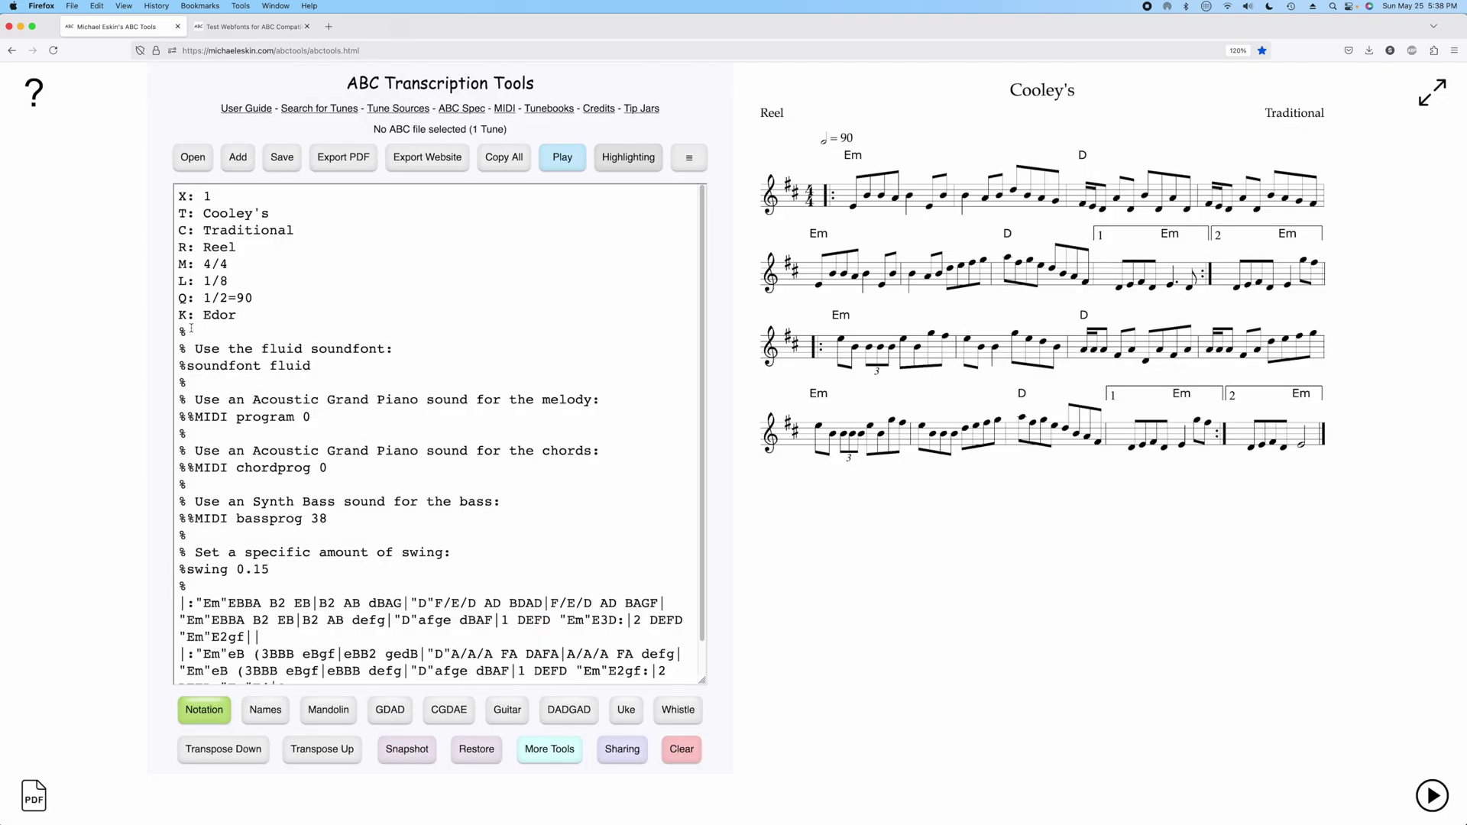
- Delete the soundfont, MIDI and swing lines between the K: Edor header and the music of Cooley's
drag(177, 332, 153, 591)
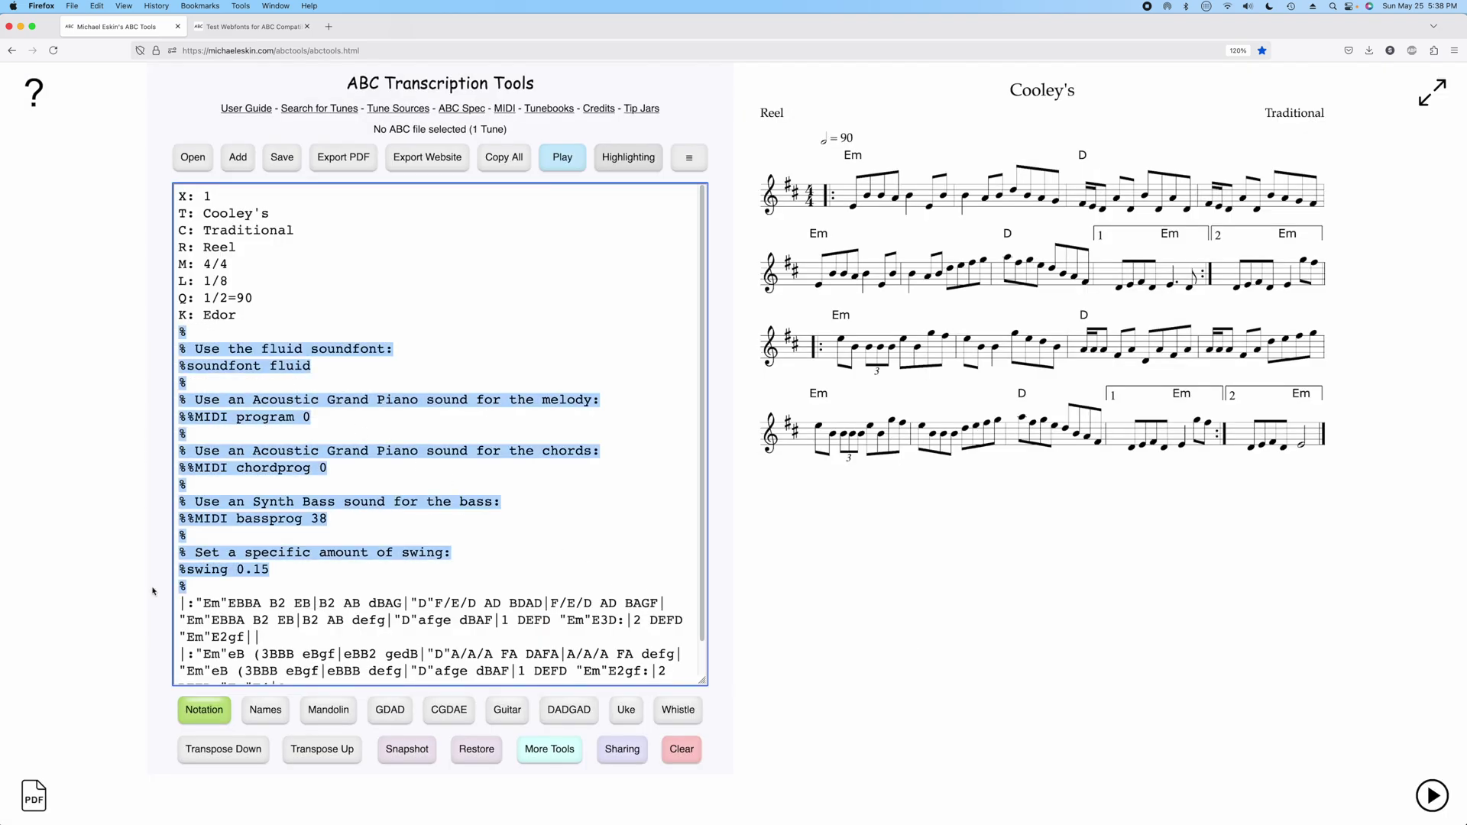
key(BackSpace)
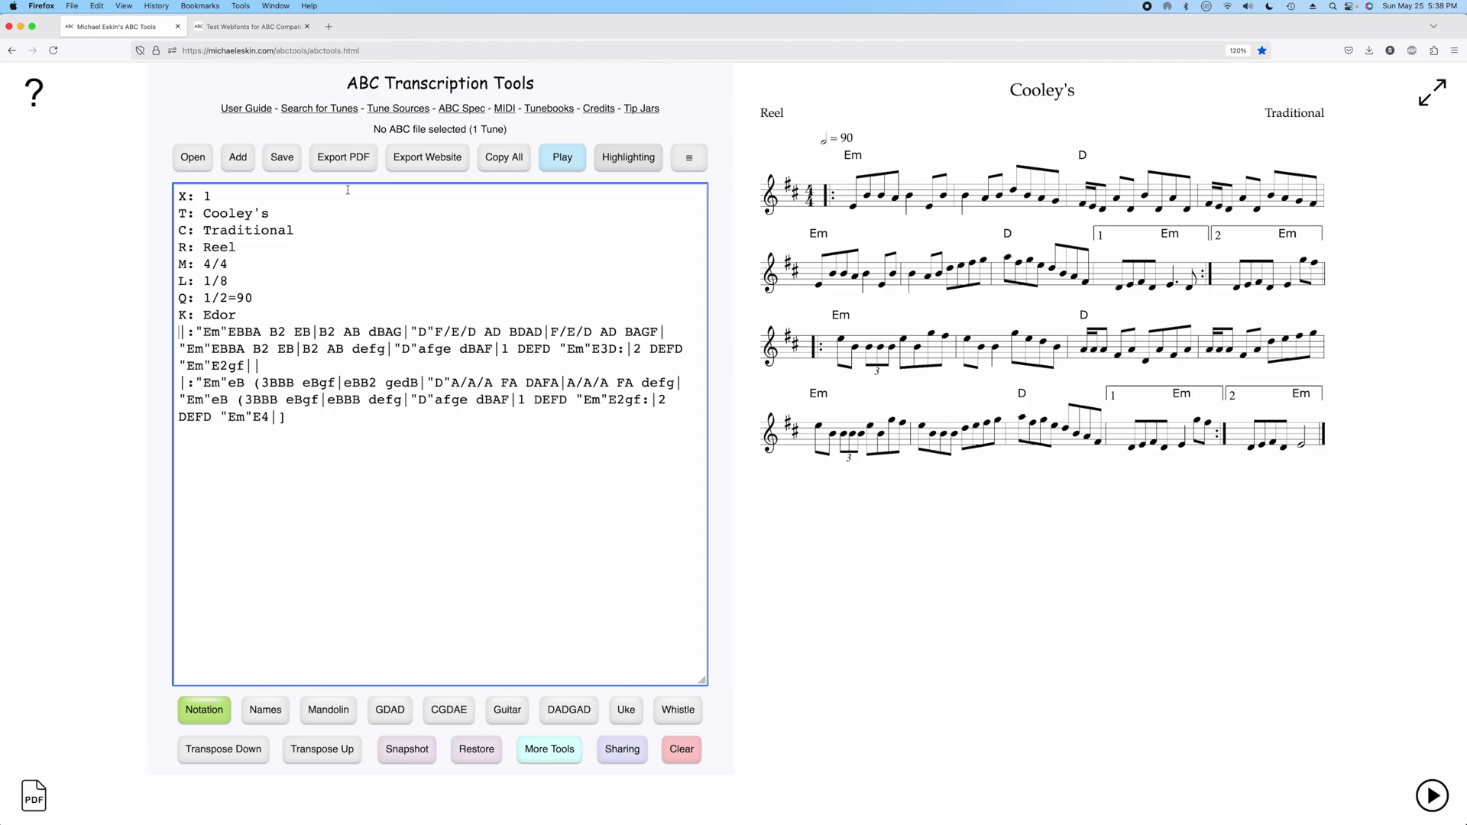
click(235, 197)
- Load full_and_postscript_fonts.txt from Downloads into the webfont compatibility test utility
click(264, 26)
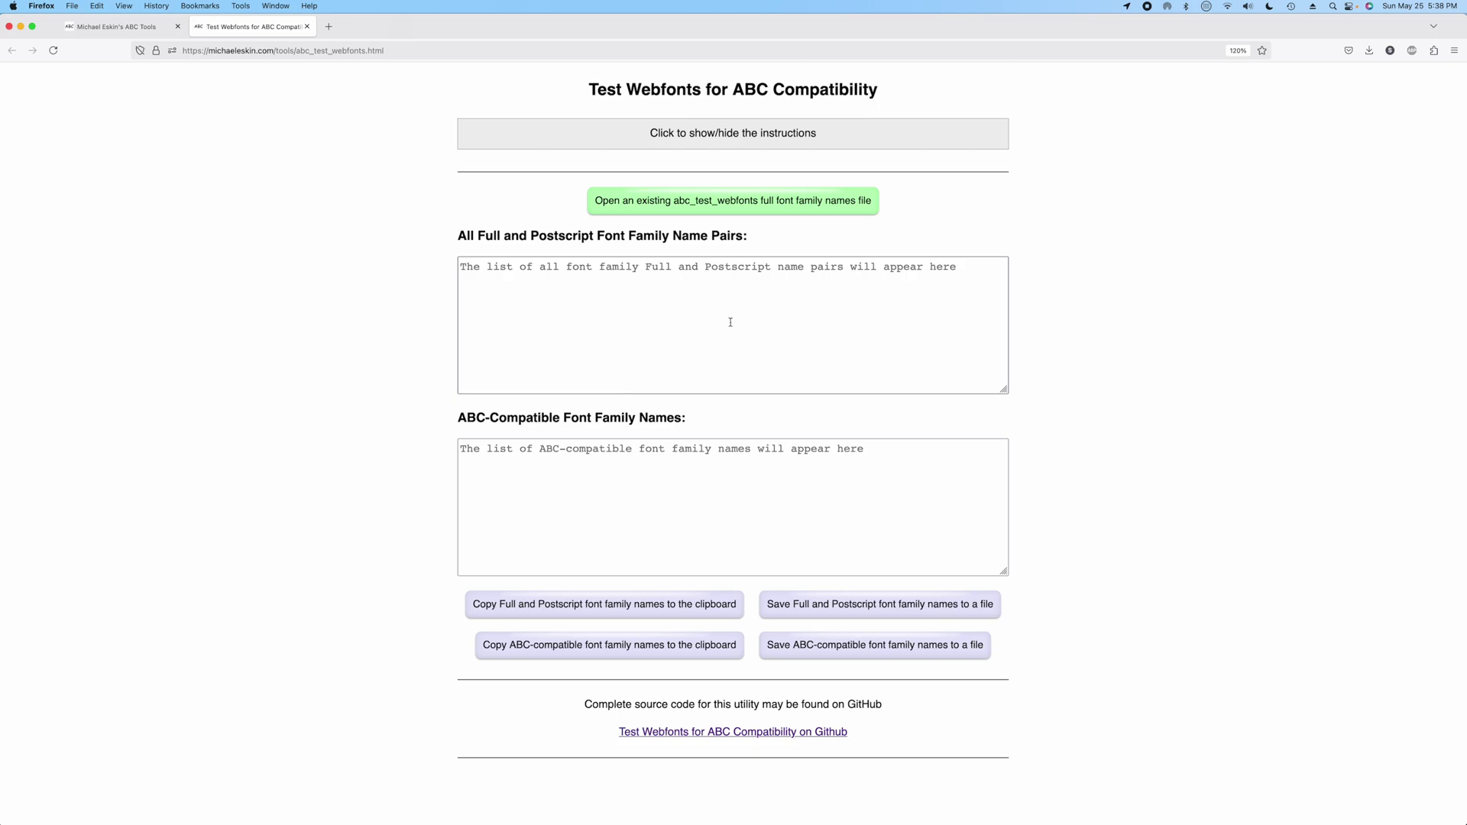
click(684, 207)
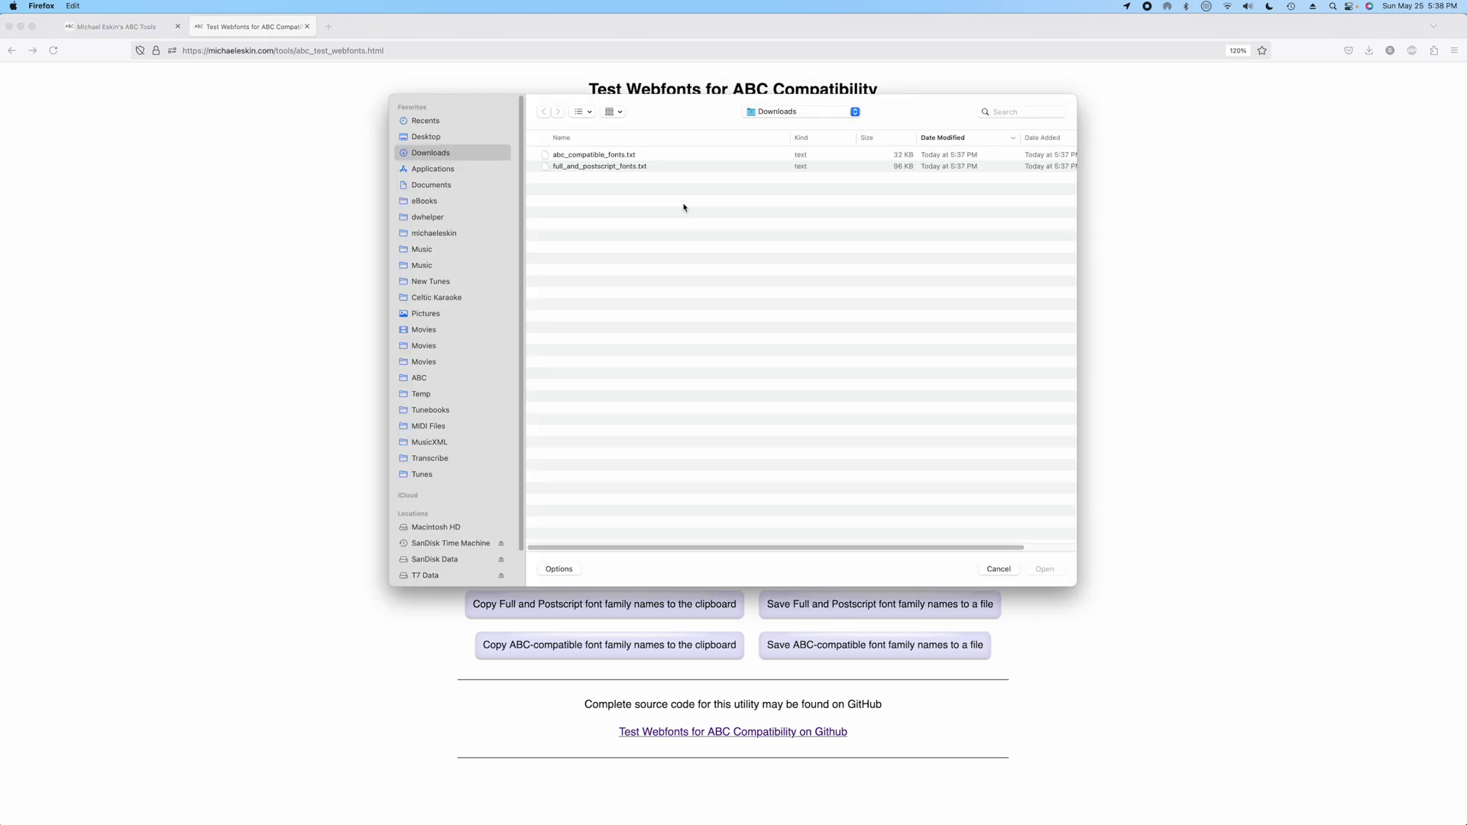
double_click(590, 167)
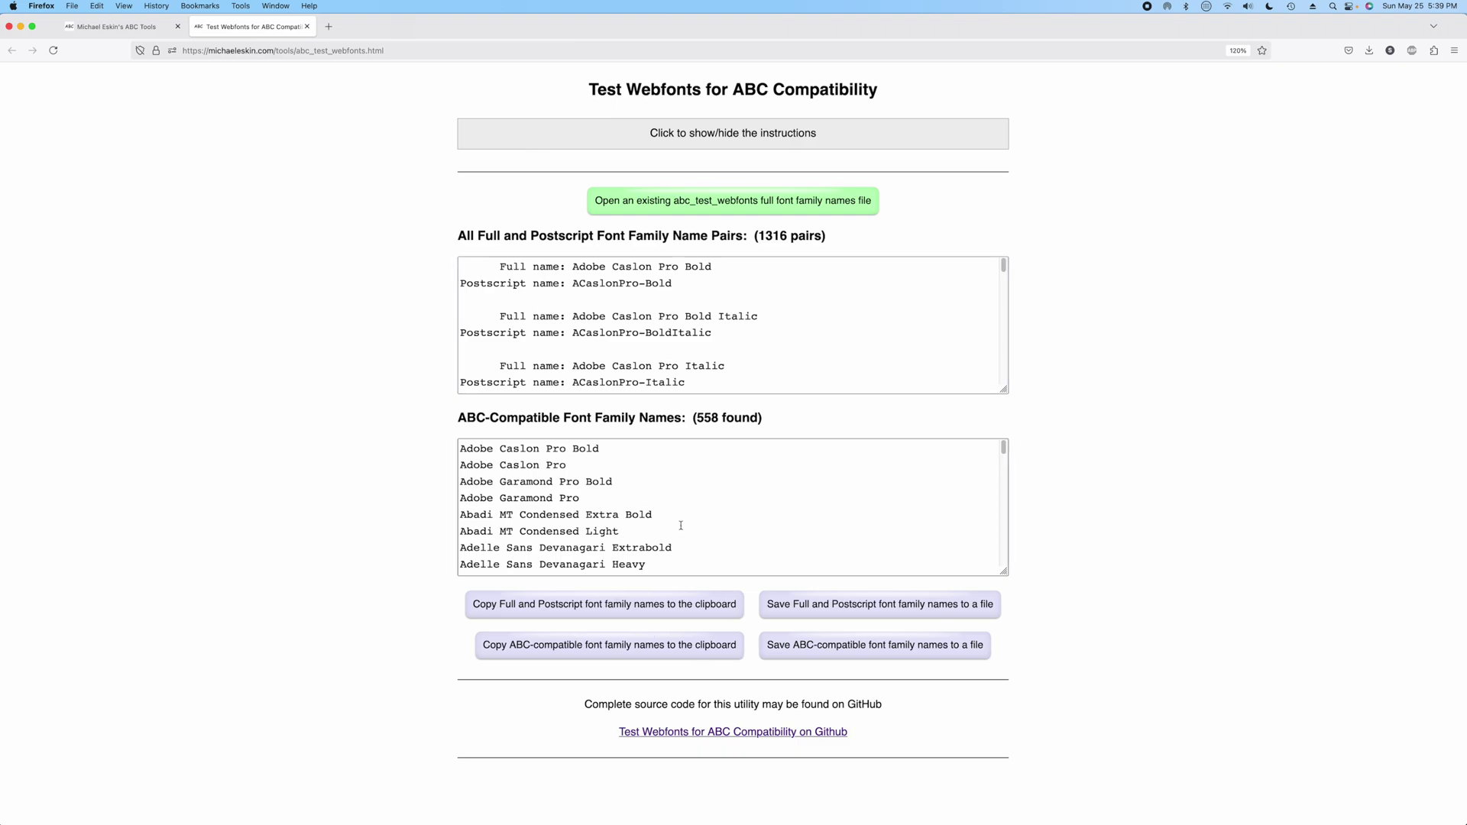
- Find Braggadocio in the list of ABC-compatible font family names and copy its name
scroll(681, 525, down, 10)
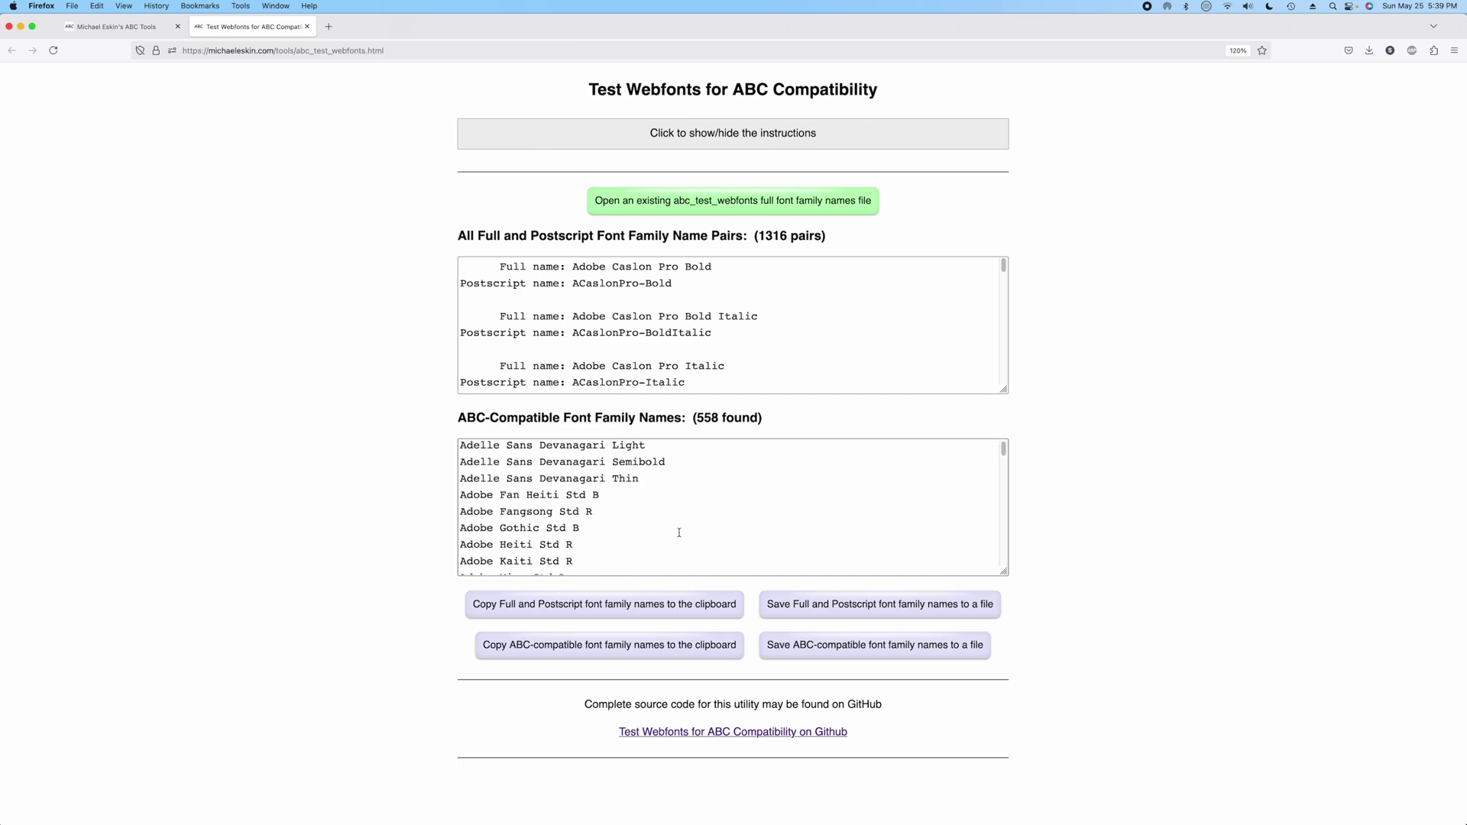
scroll(666, 523, down, 1)
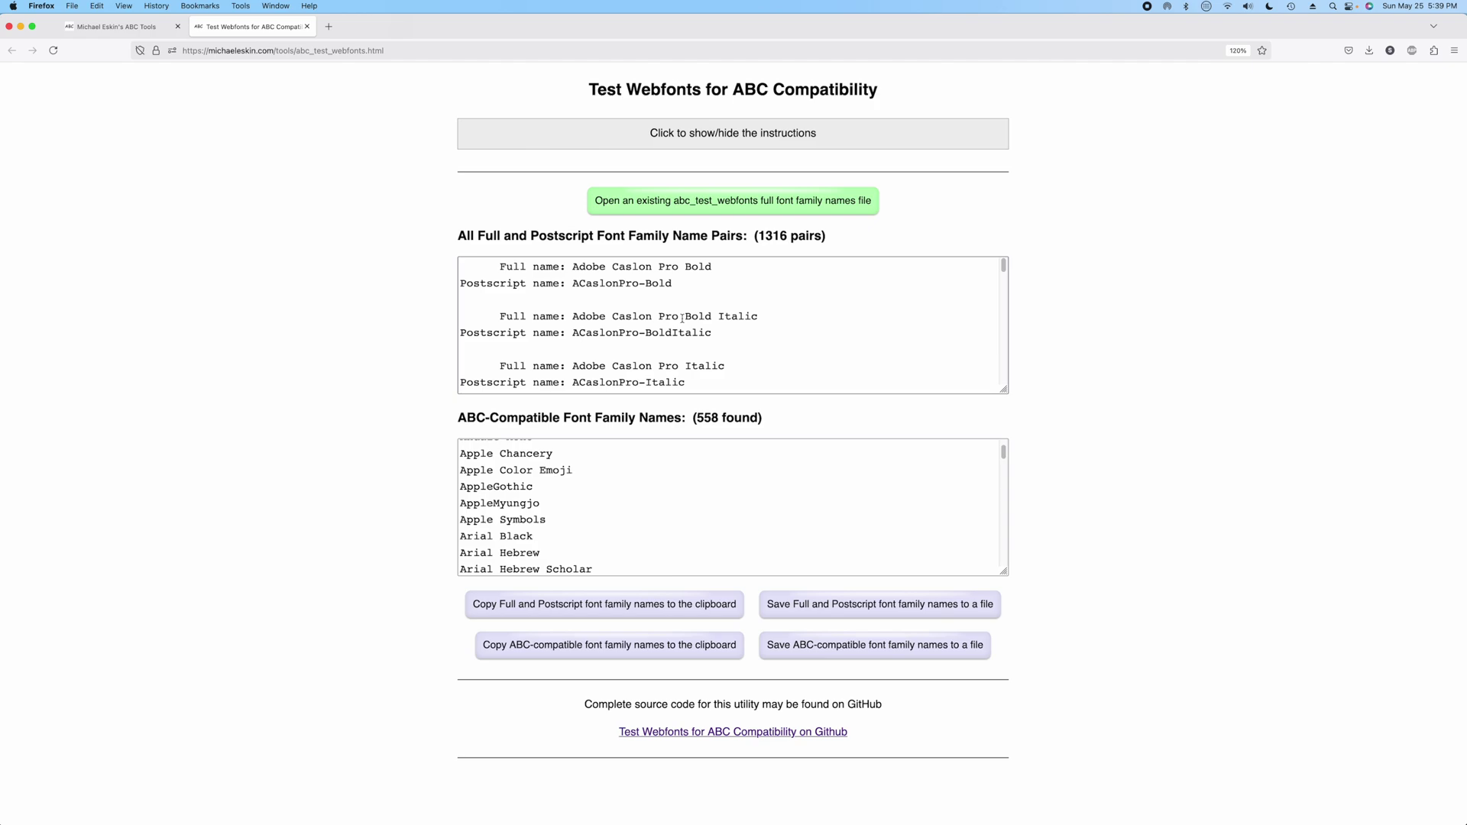
scroll(653, 509, down, 3)
scroll(653, 510, down, 6)
scroll(634, 524, down, 8)
scroll(634, 526, down, 8)
scroll(631, 523, down, 8)
scroll(630, 524, down, 4)
scroll(624, 521, down, 1)
double_click(516, 469)
key(super+c)
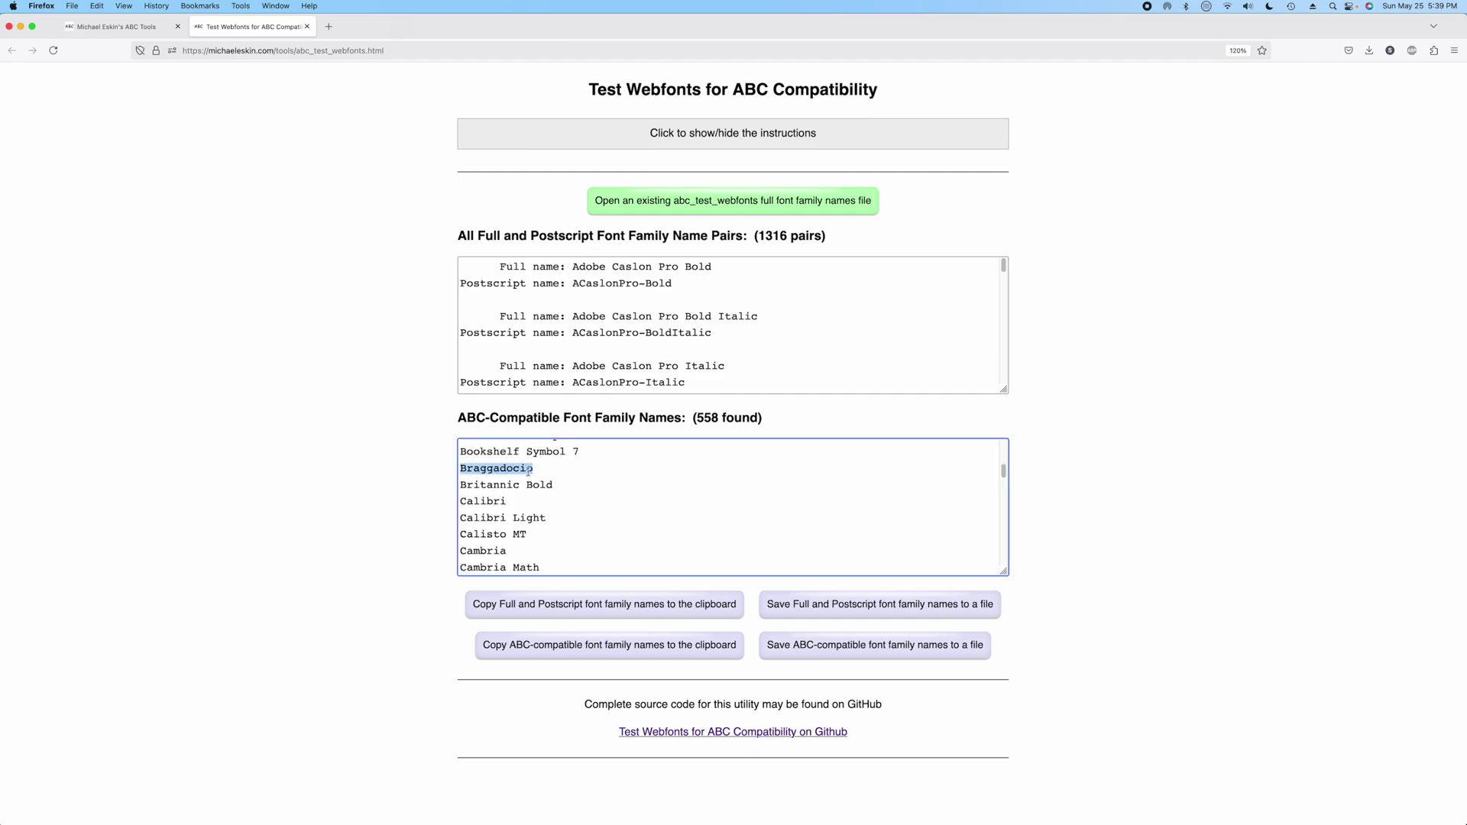
- Add the directive %%titlefont Braggadocio 30 below the X: 1 line of Cooley's
click(155, 35)
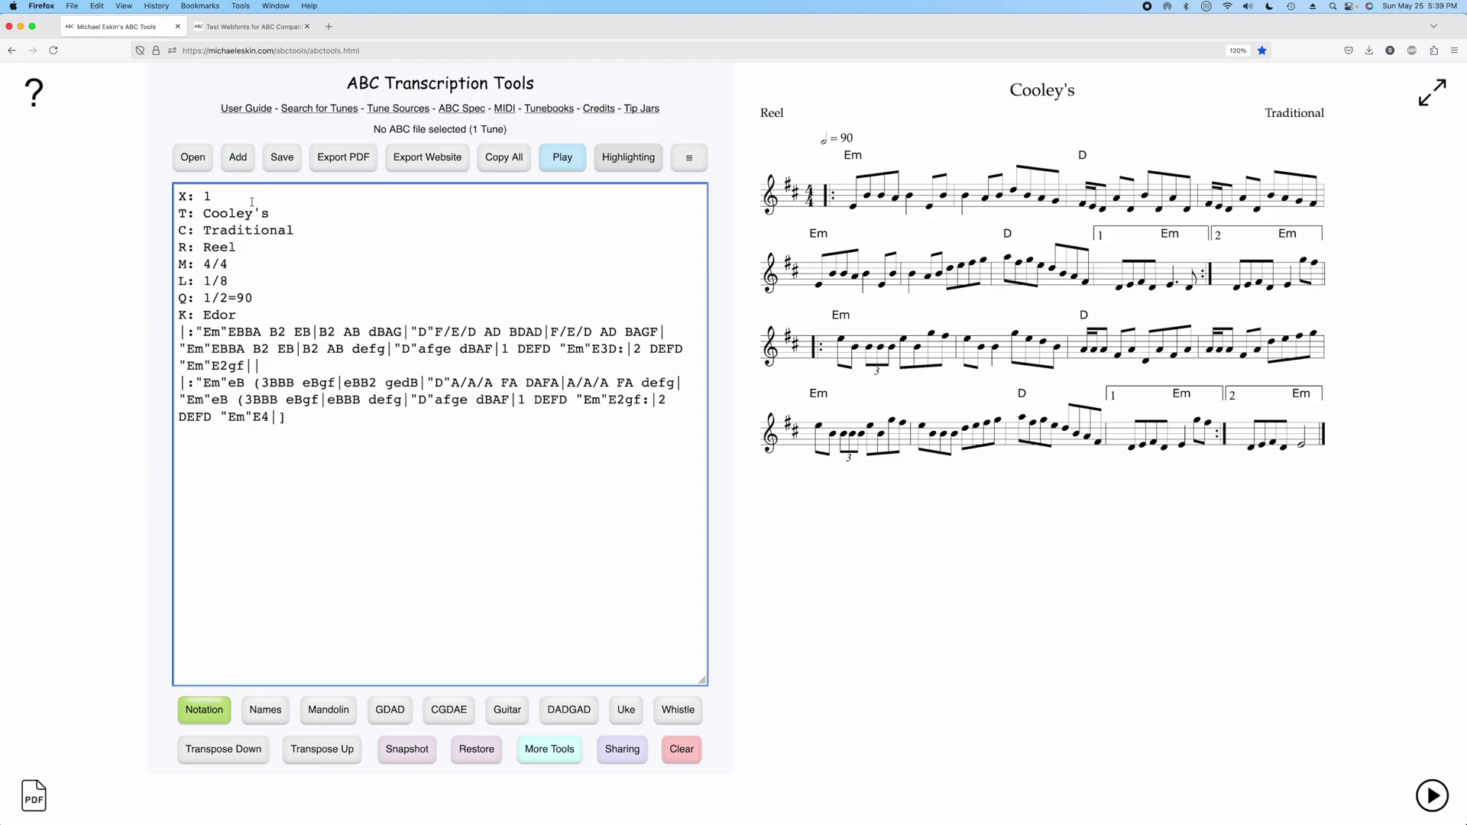
key(Return)
text(%%titlefont)
key(super+v)
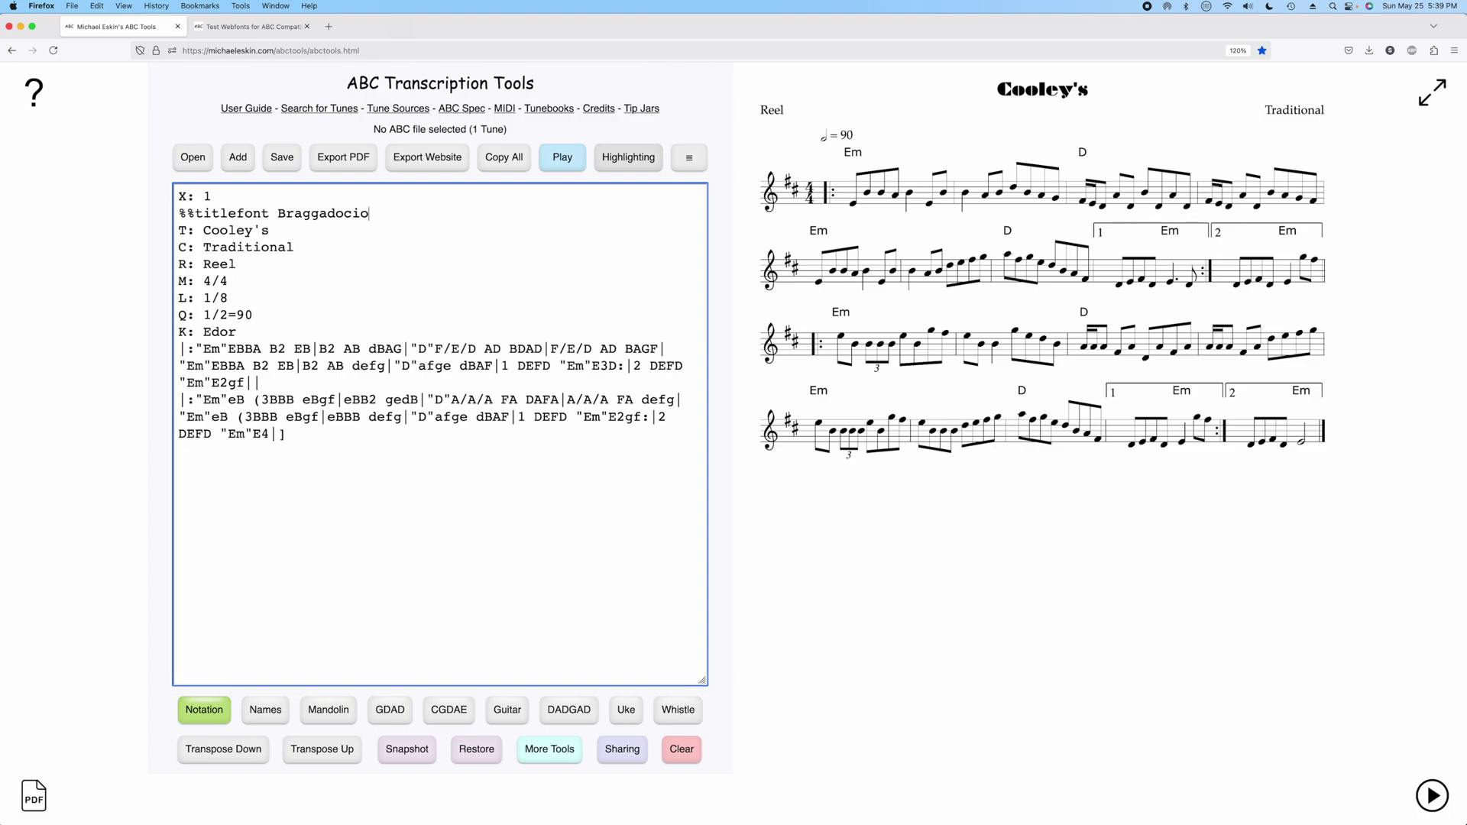
text(30)
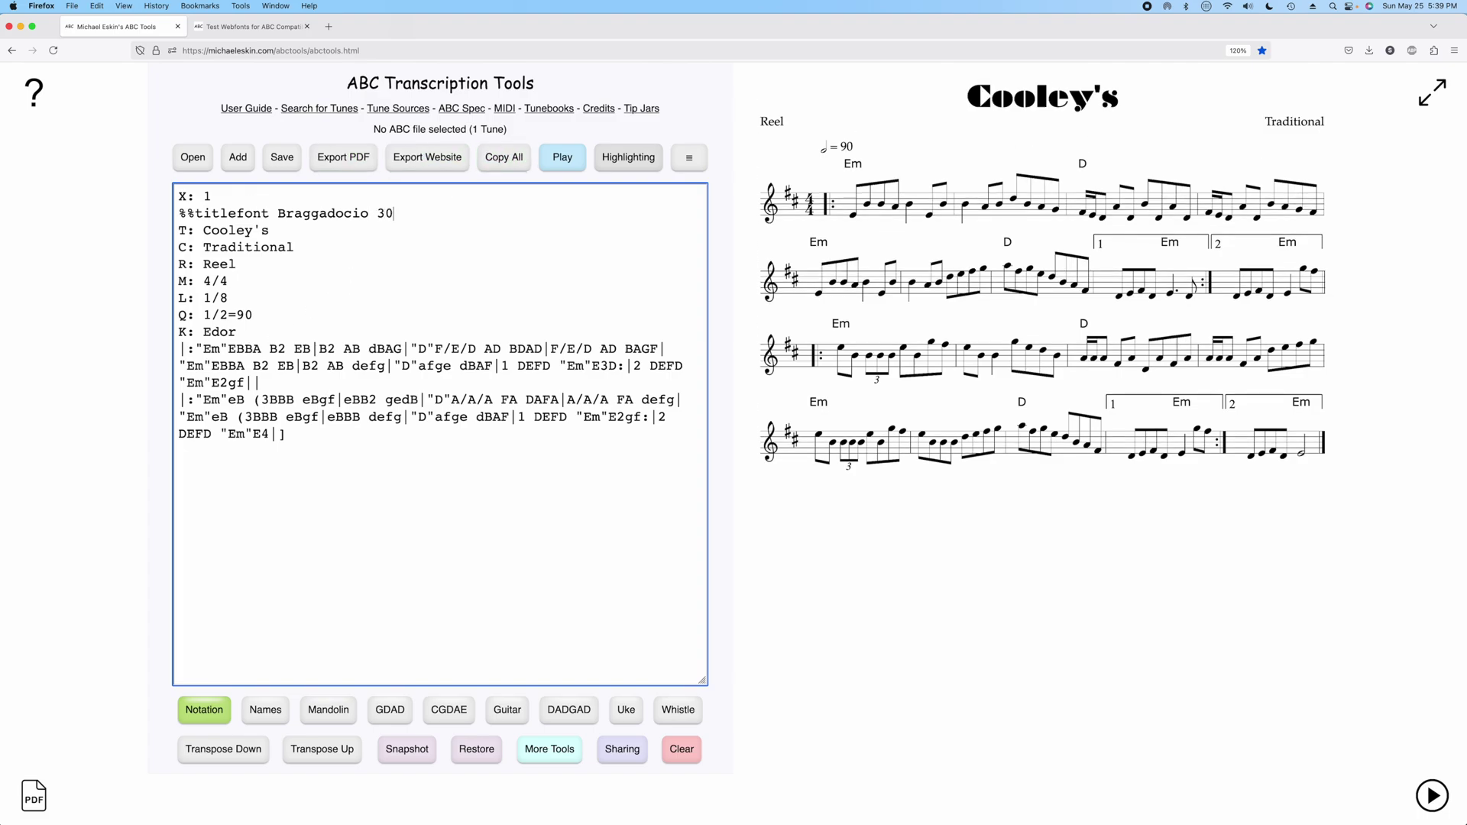
- Copy Chalkduster from the ABC-compatible font family names and use it as the font name in the tune's %%titlefont directive
click(255, 26)
scroll(622, 527, down, 7)
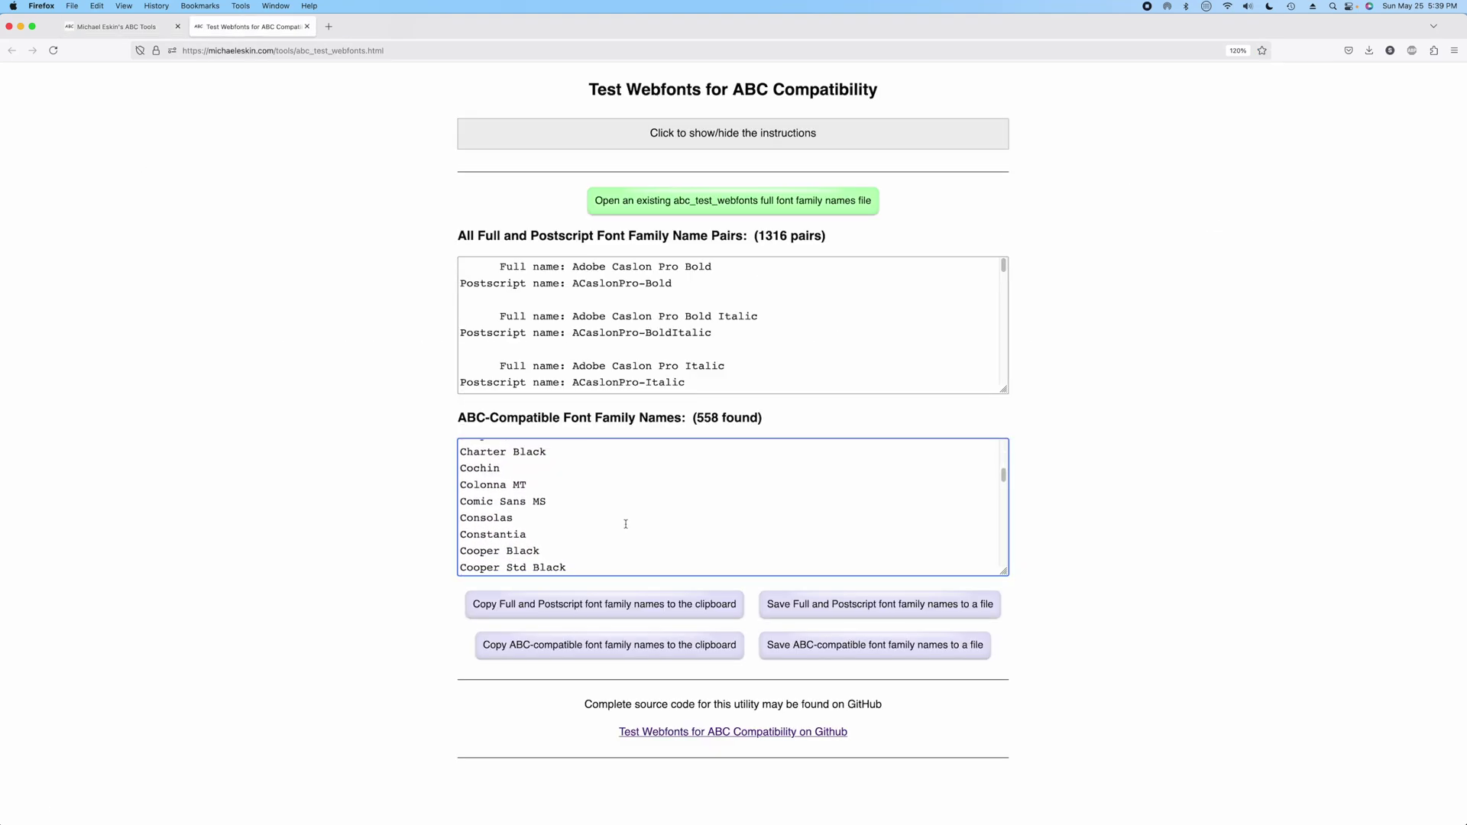
scroll(625, 525, up, 2)
double_click(492, 486)
key(super+c)
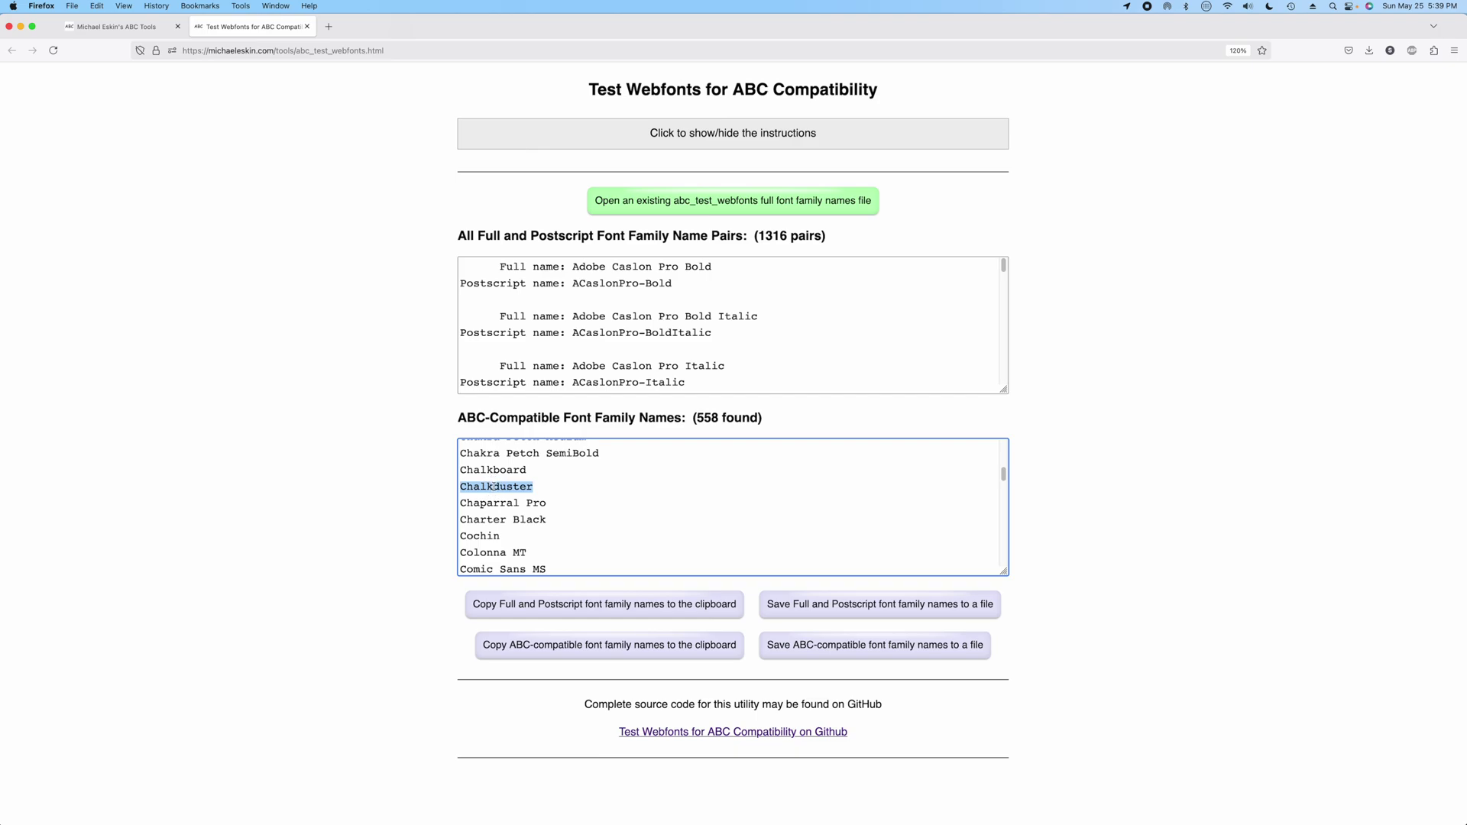
click(114, 26)
double_click(372, 217)
key(super+v)
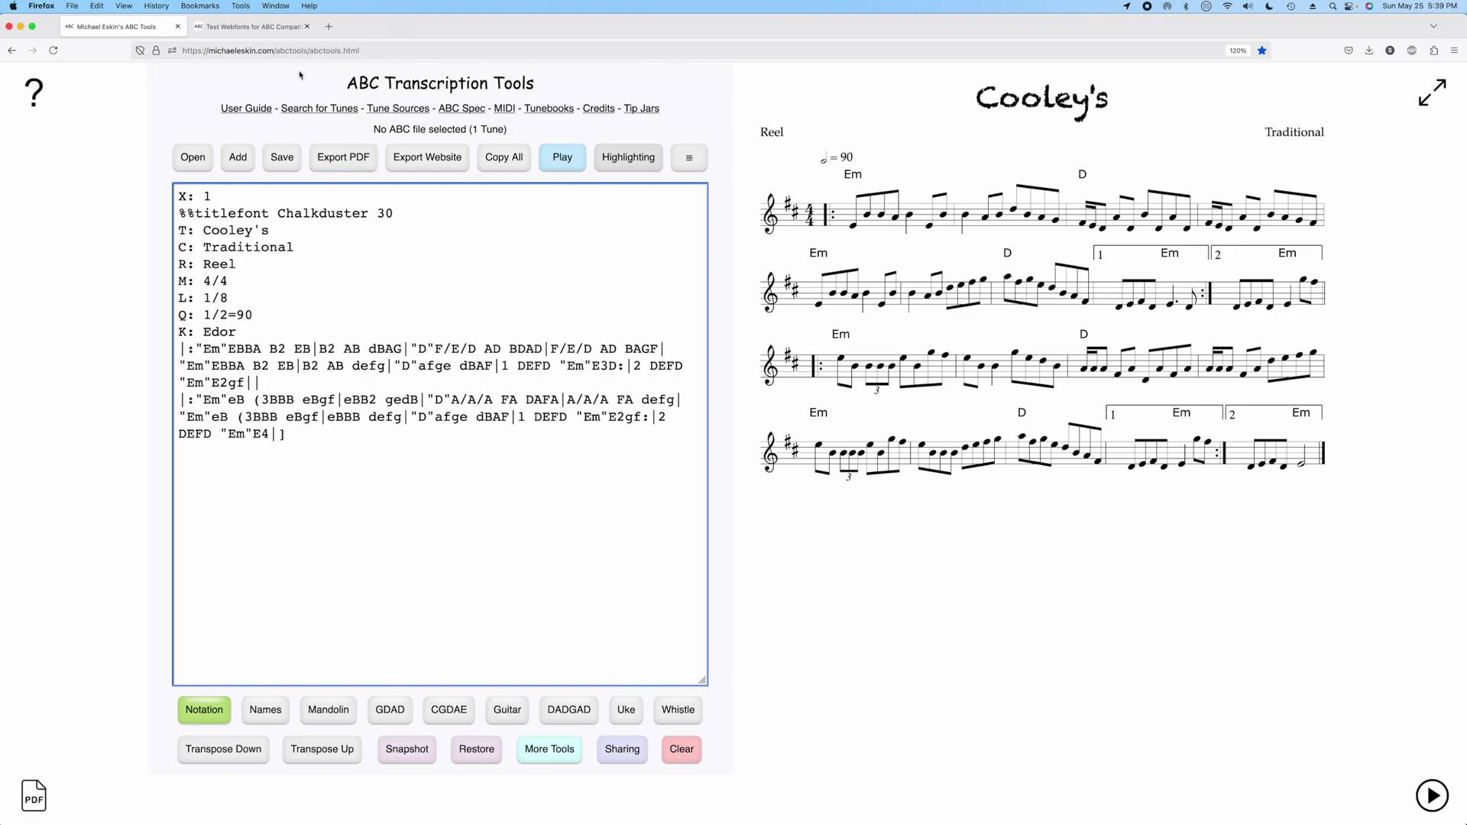
- Copy Felt Tip Roman from the ABC-compatible font family names and replace the font name in the %%titlefont directive with it
click(248, 26)
scroll(596, 559, down, 10)
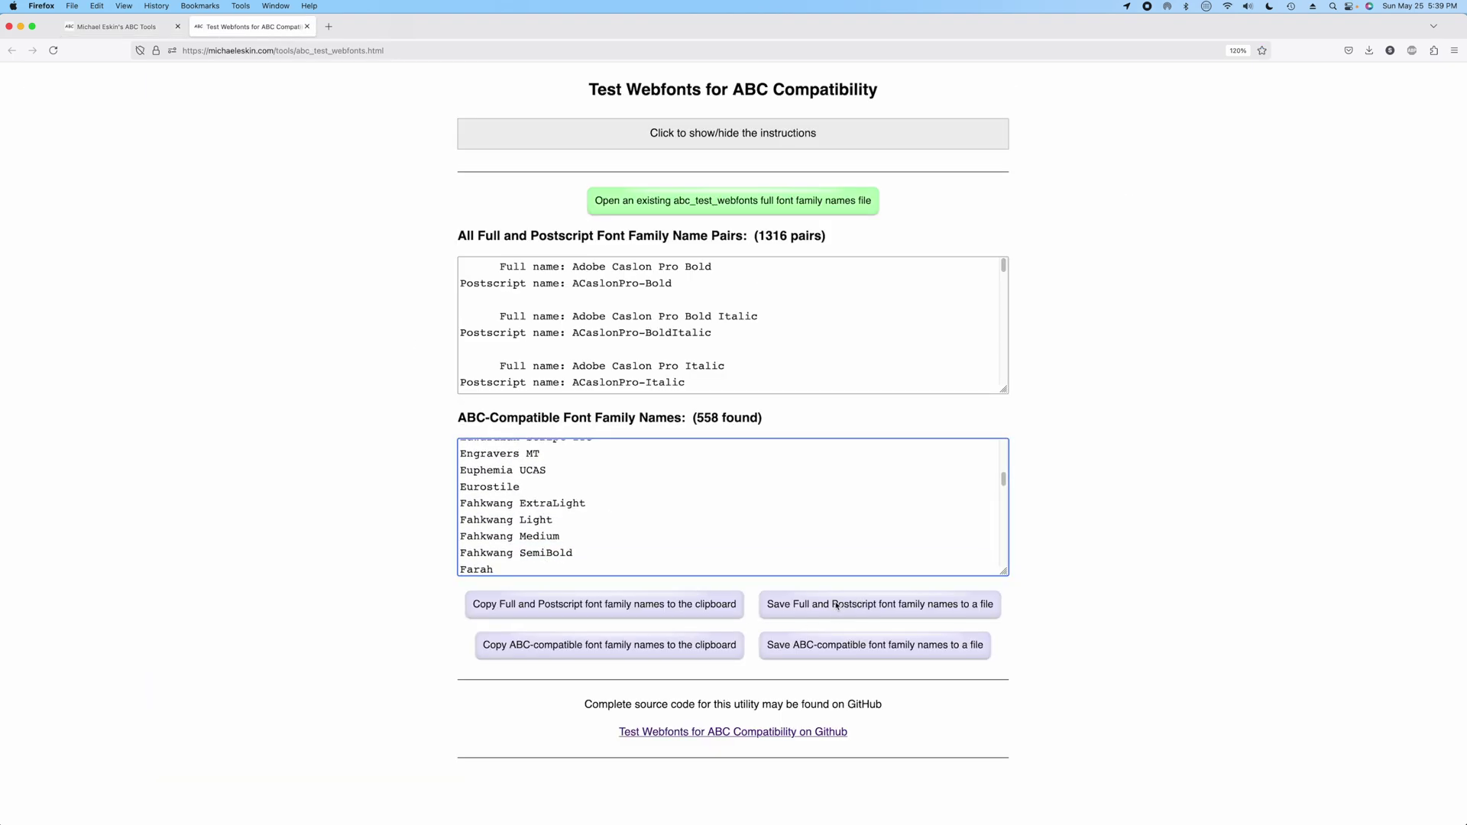
scroll(713, 490, down, 3)
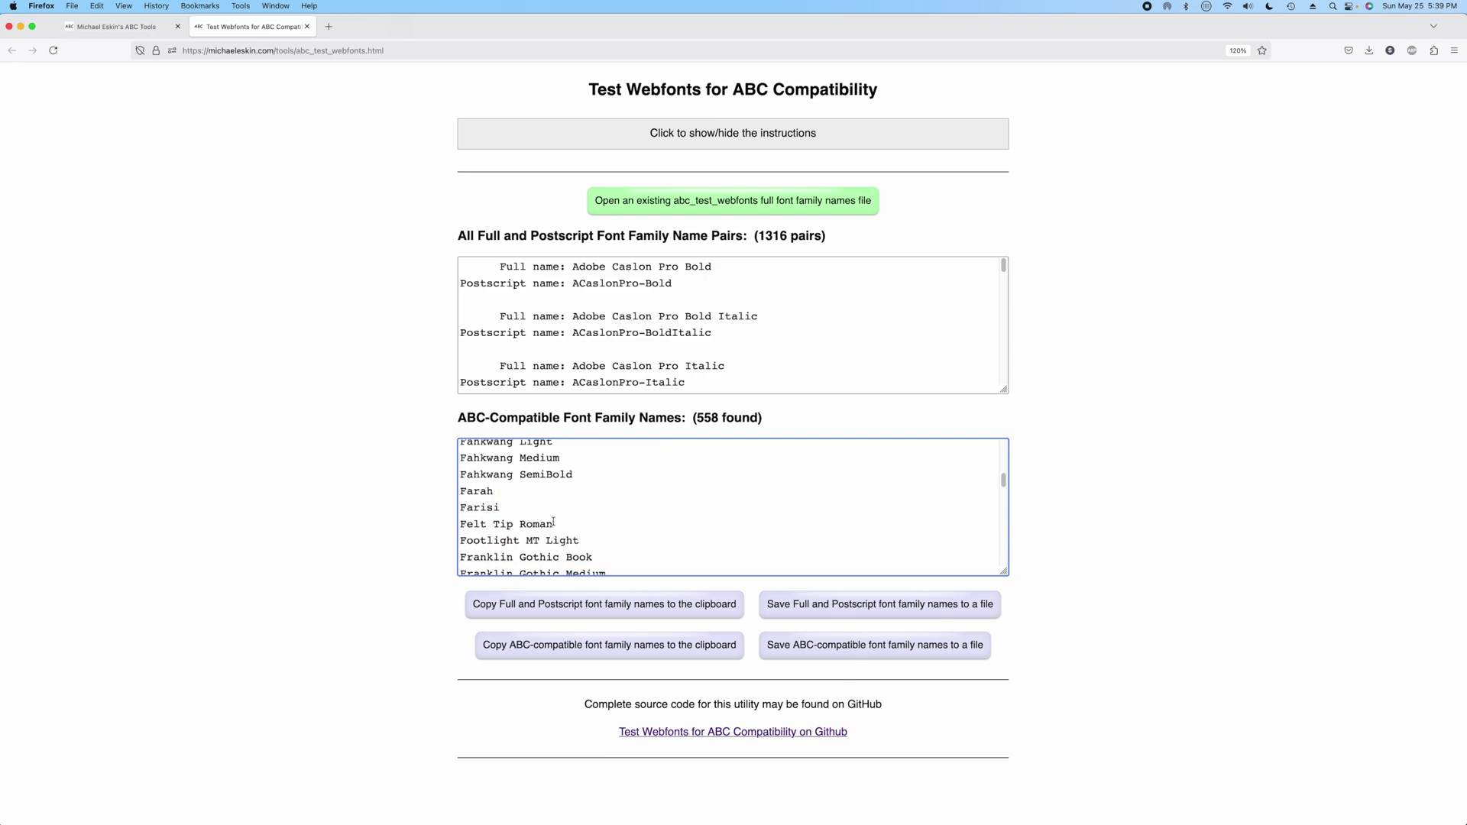
drag(553, 523, 451, 524)
key(super+c)
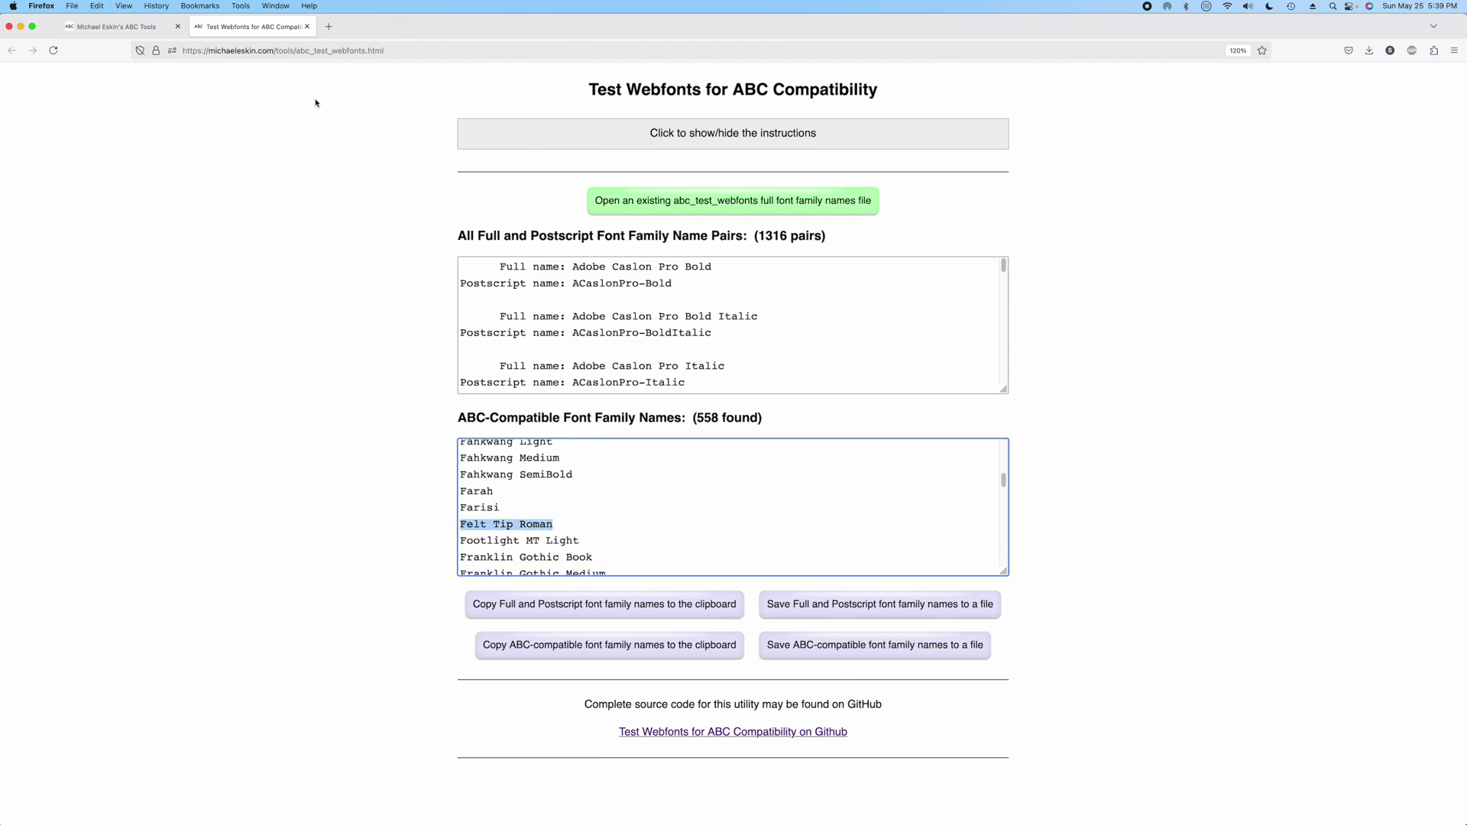
click(115, 26)
double_click(352, 214)
key(super+v)
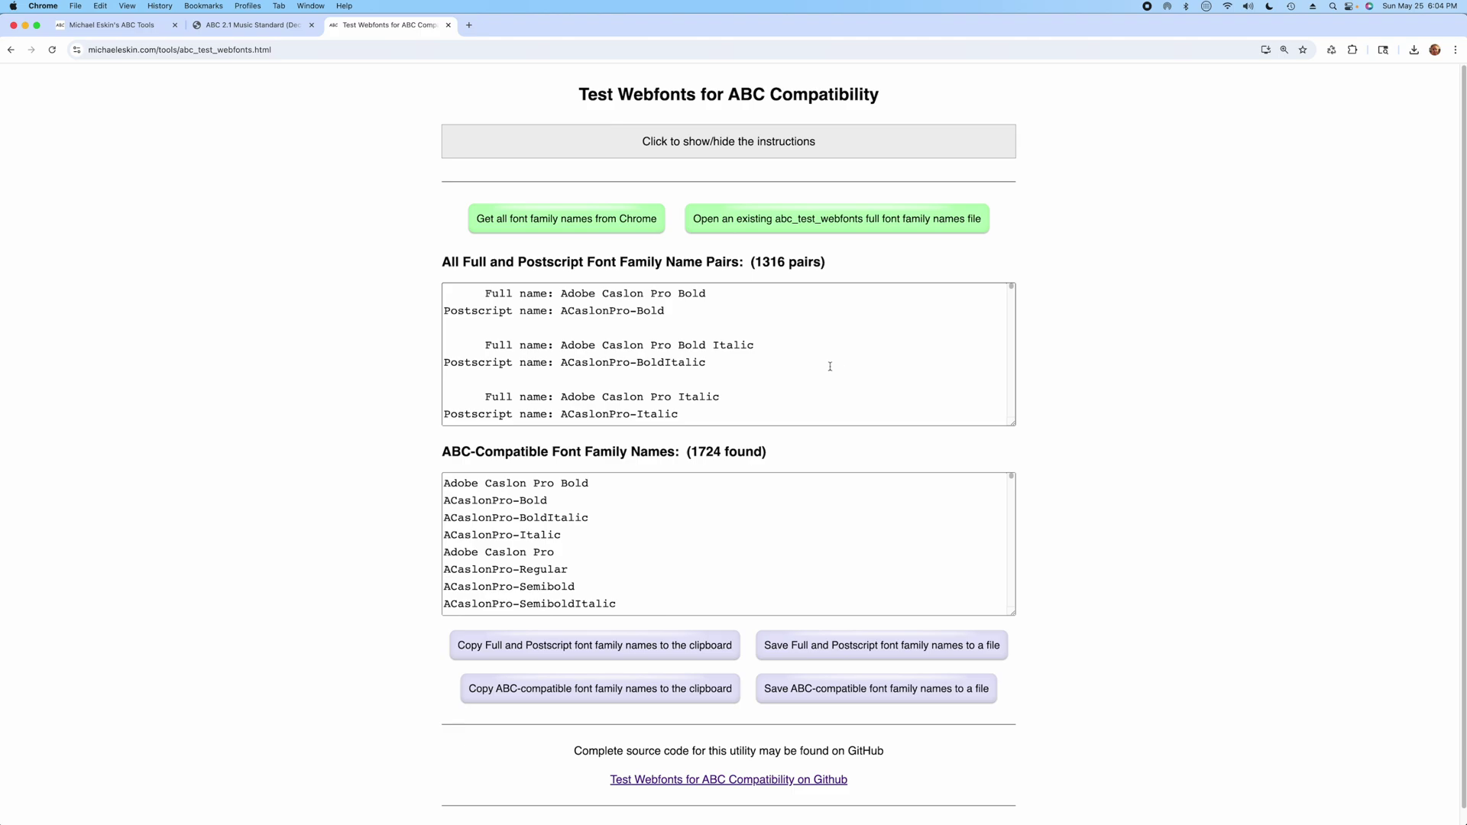
scroll(749, 340, down, 5)
click(754, 345)
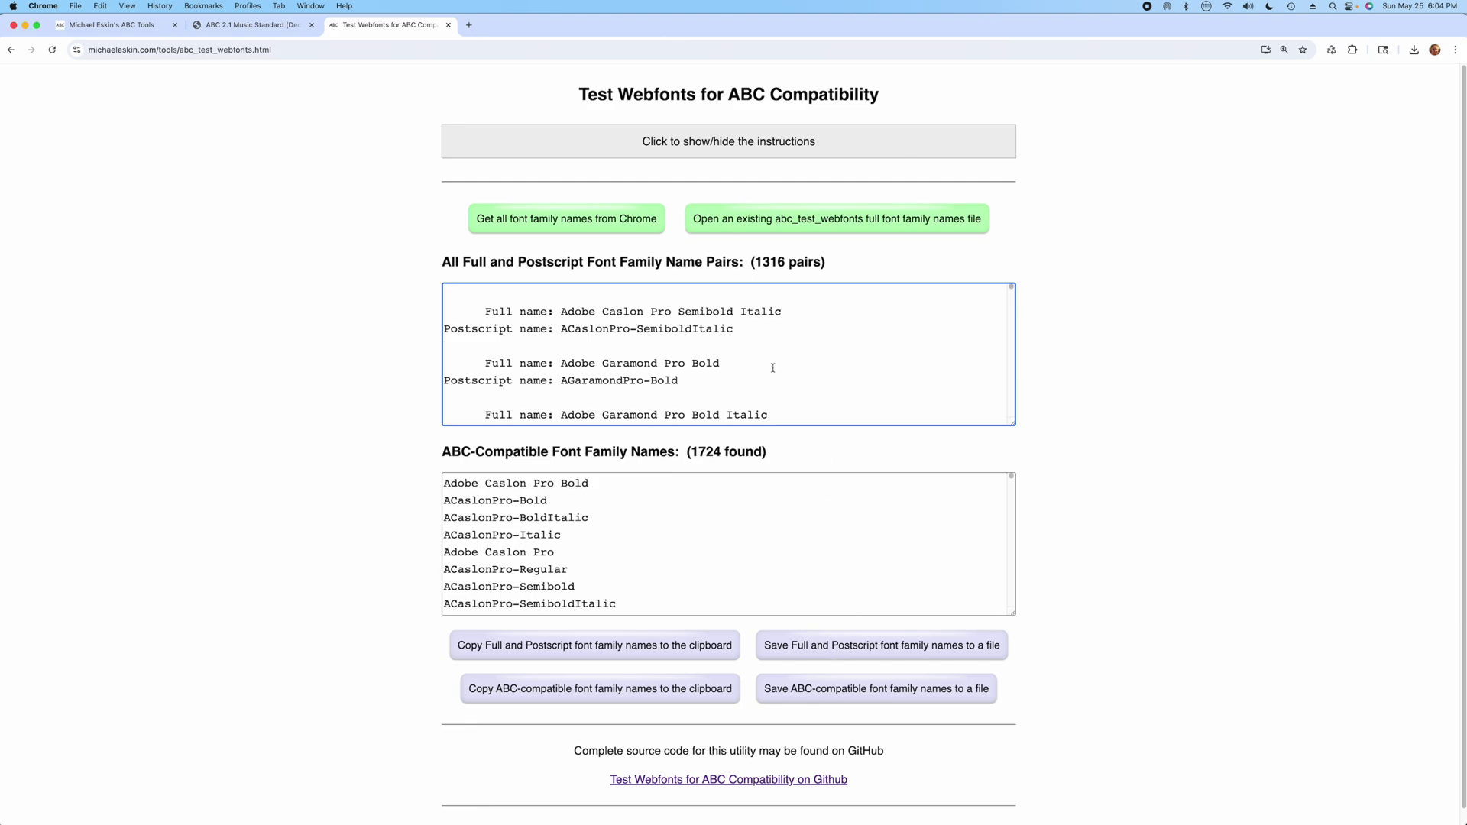
scroll(772, 367, down, 1)
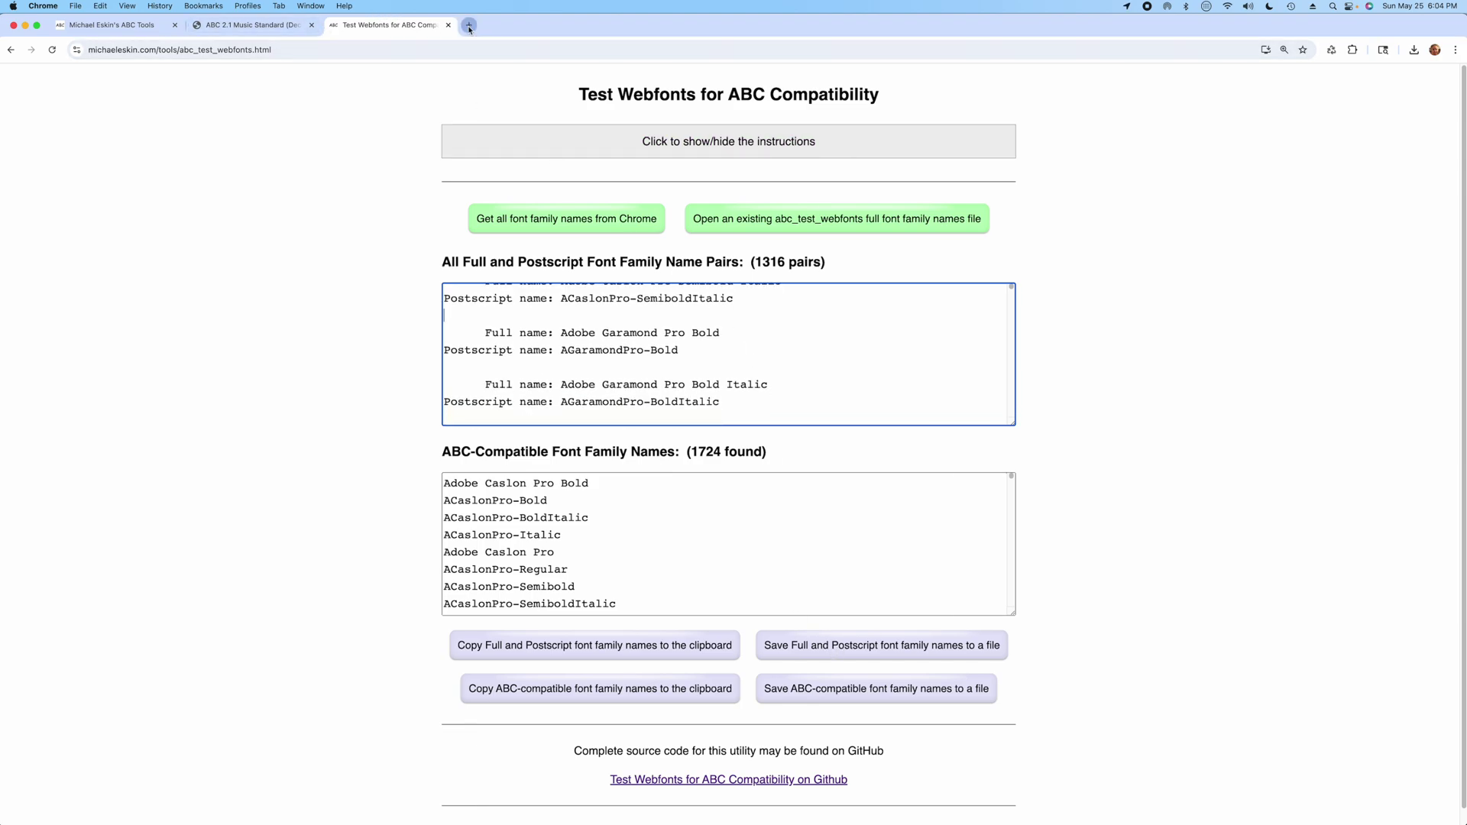
- Open wordmark.it in a new browser tab and preview the phrase Hello World in the installed fonts
click(469, 27)
text(wordmark.it)
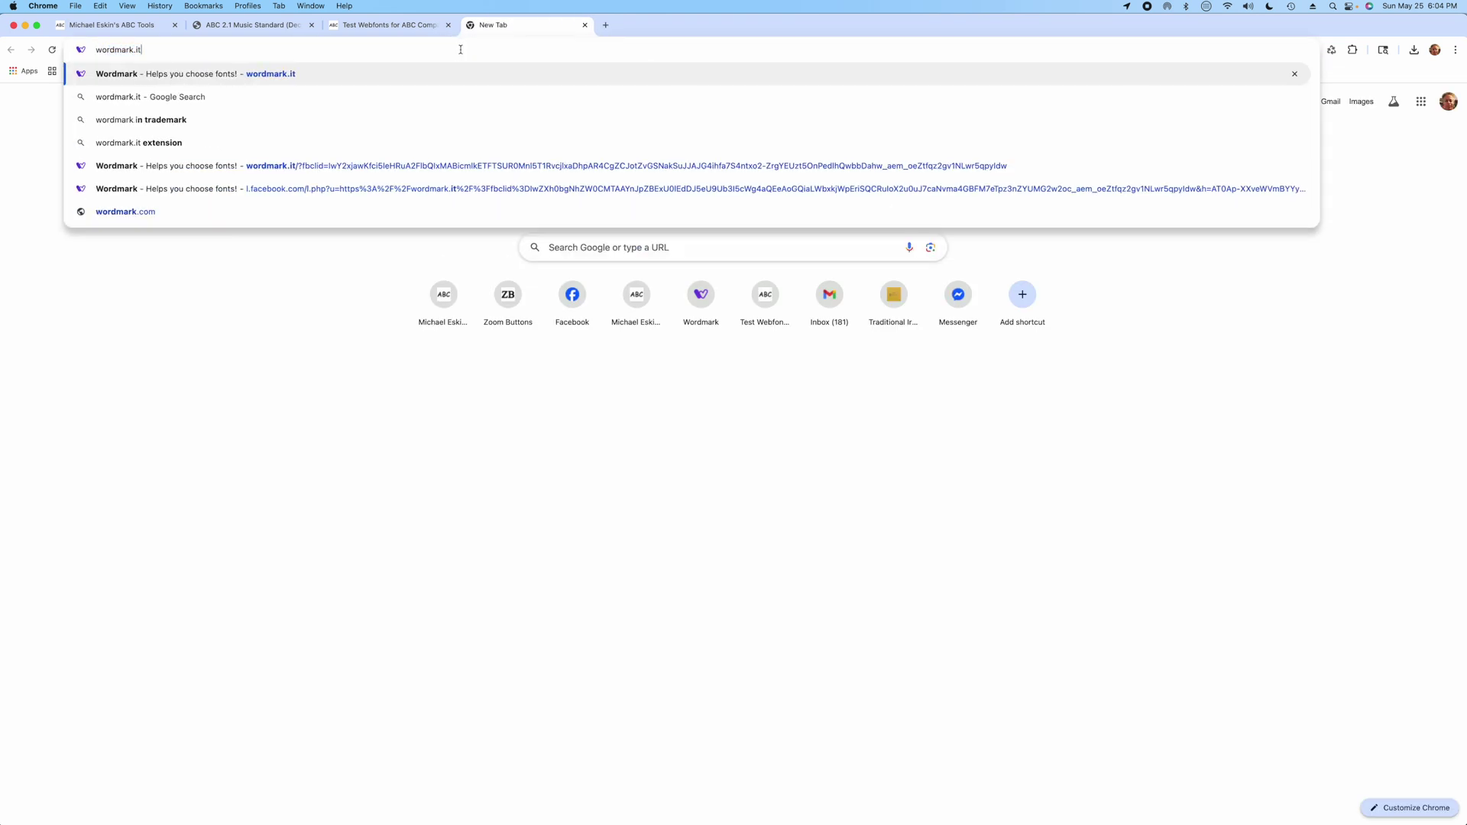
key(Return)
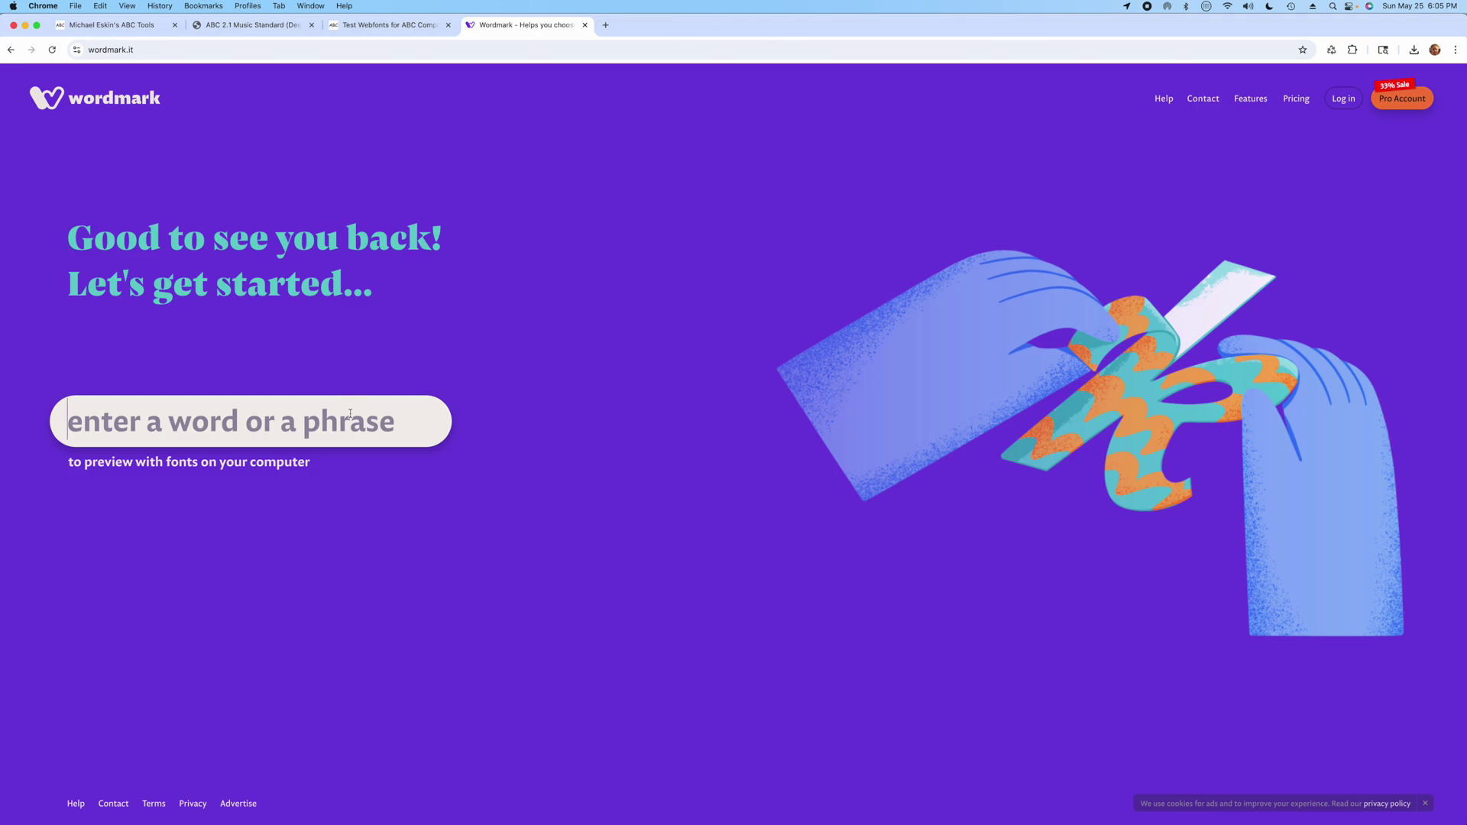
text(Hello World)
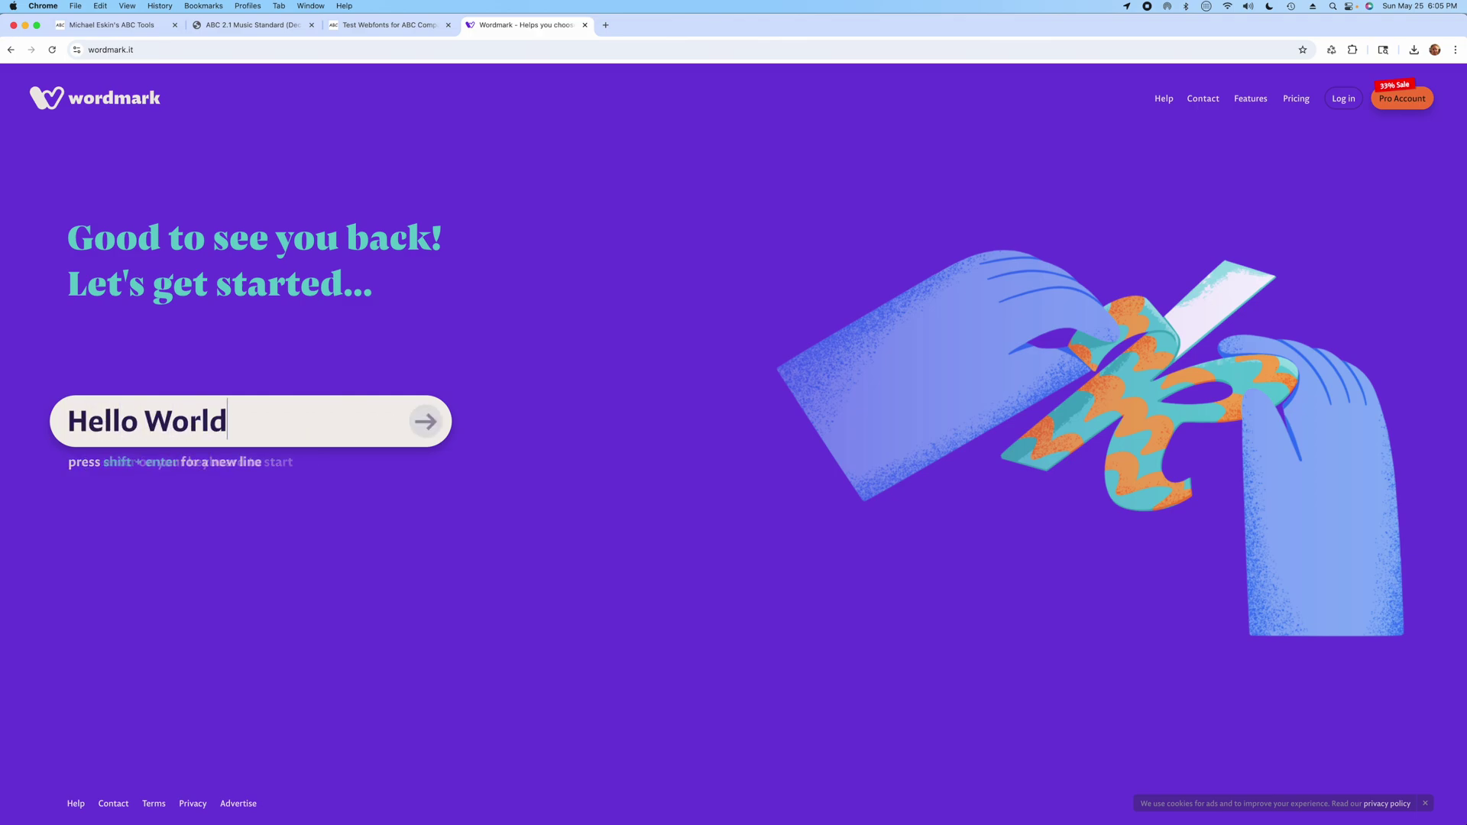
key(Return)
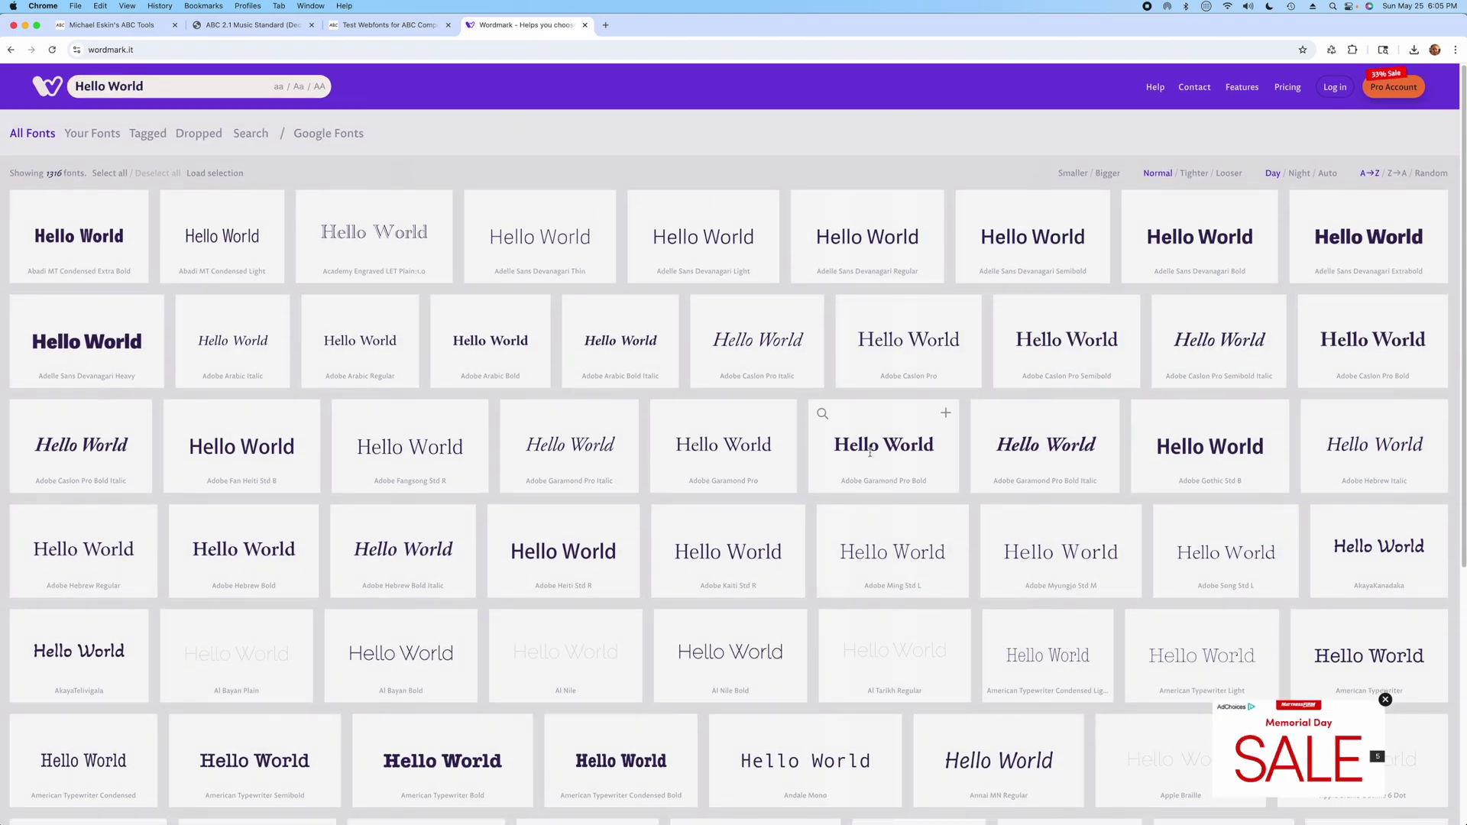
- Browse the Hello World font previews and check the American Typewriter fonts in the webfont test utility's full and Postscript name pairs
scroll(870, 452, down, 3)
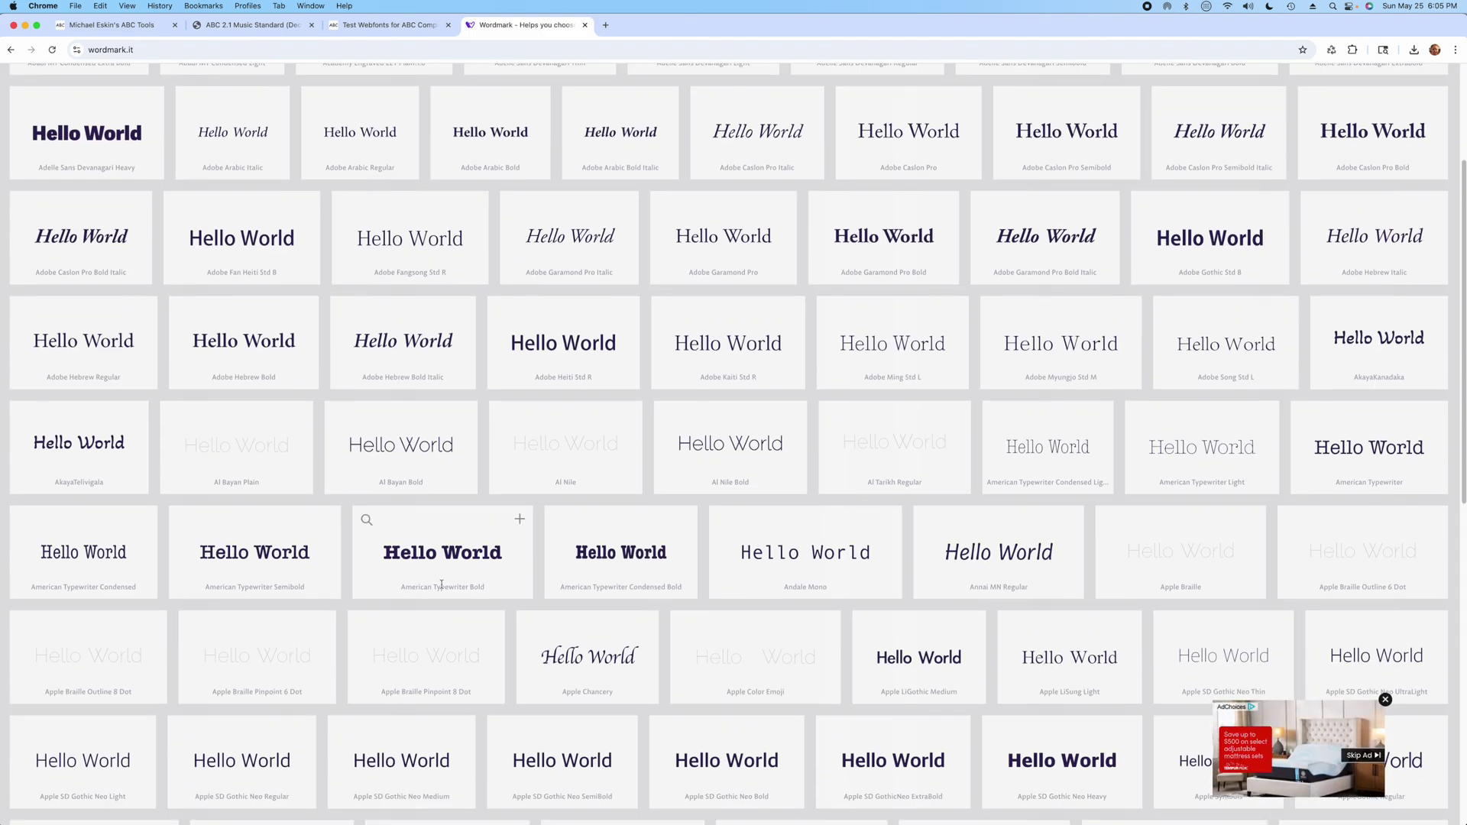
click(389, 25)
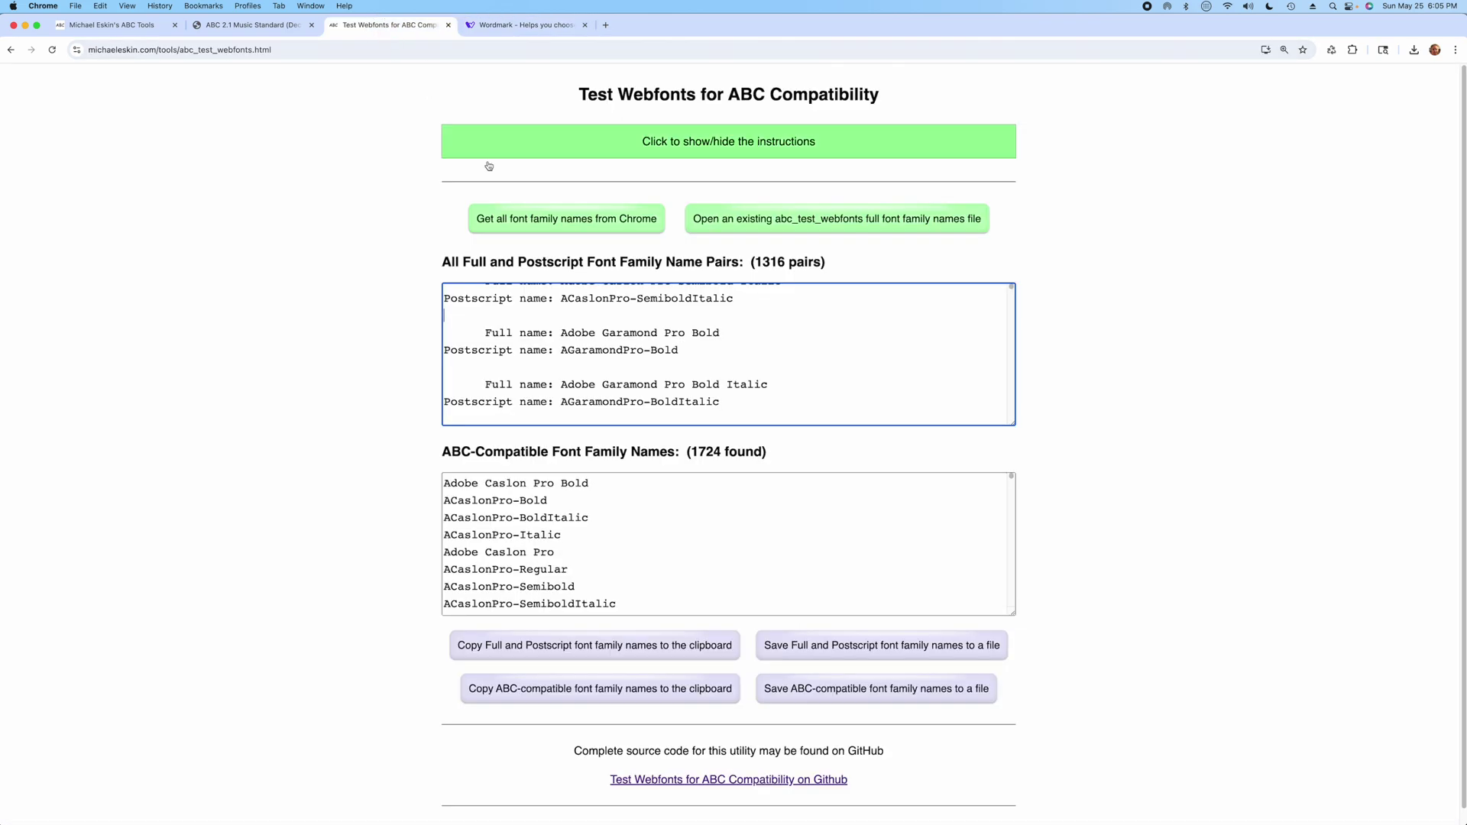
scroll(693, 354, down, 15)
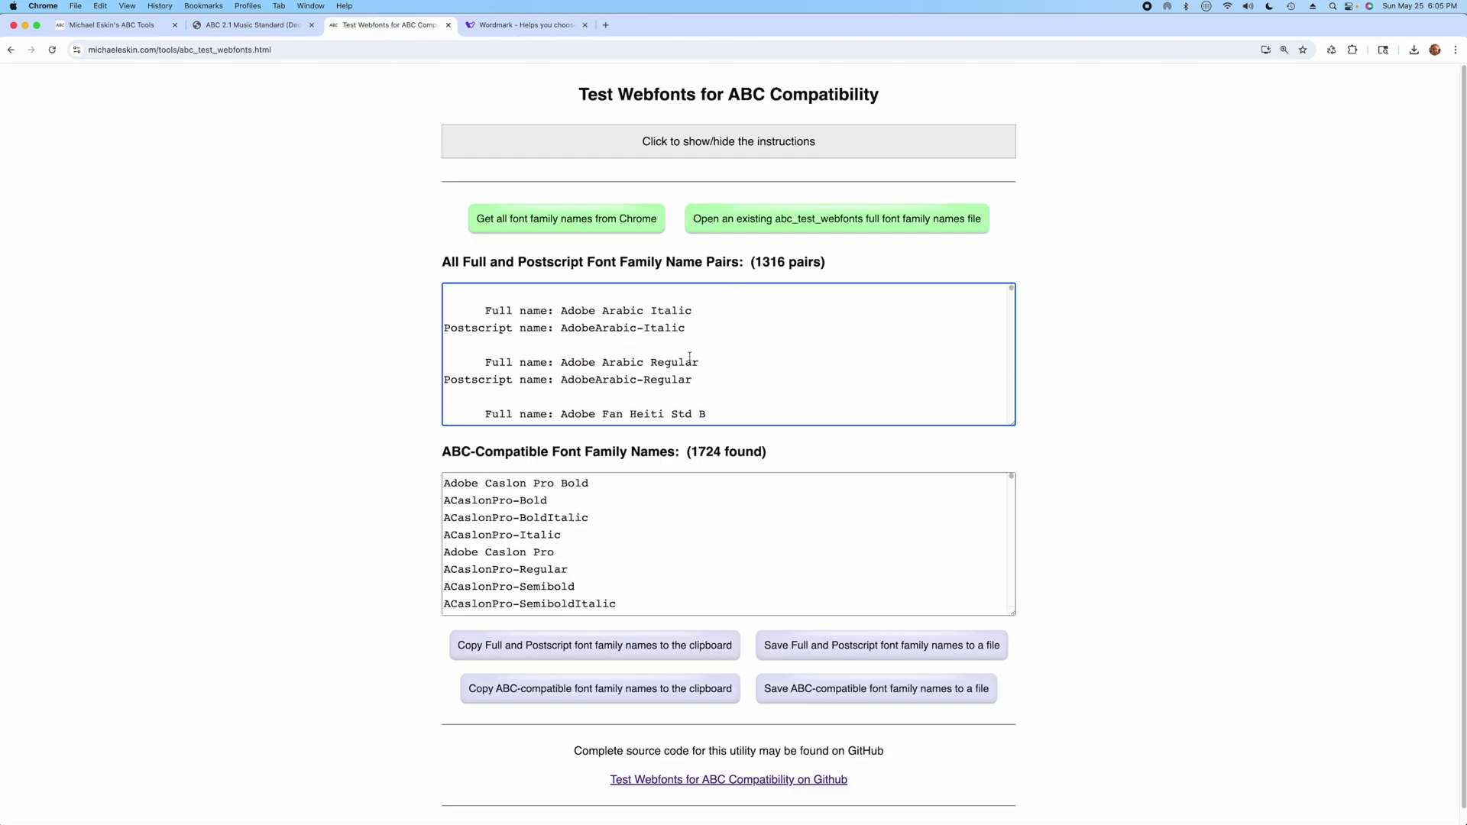
scroll(721, 361, down, 20)
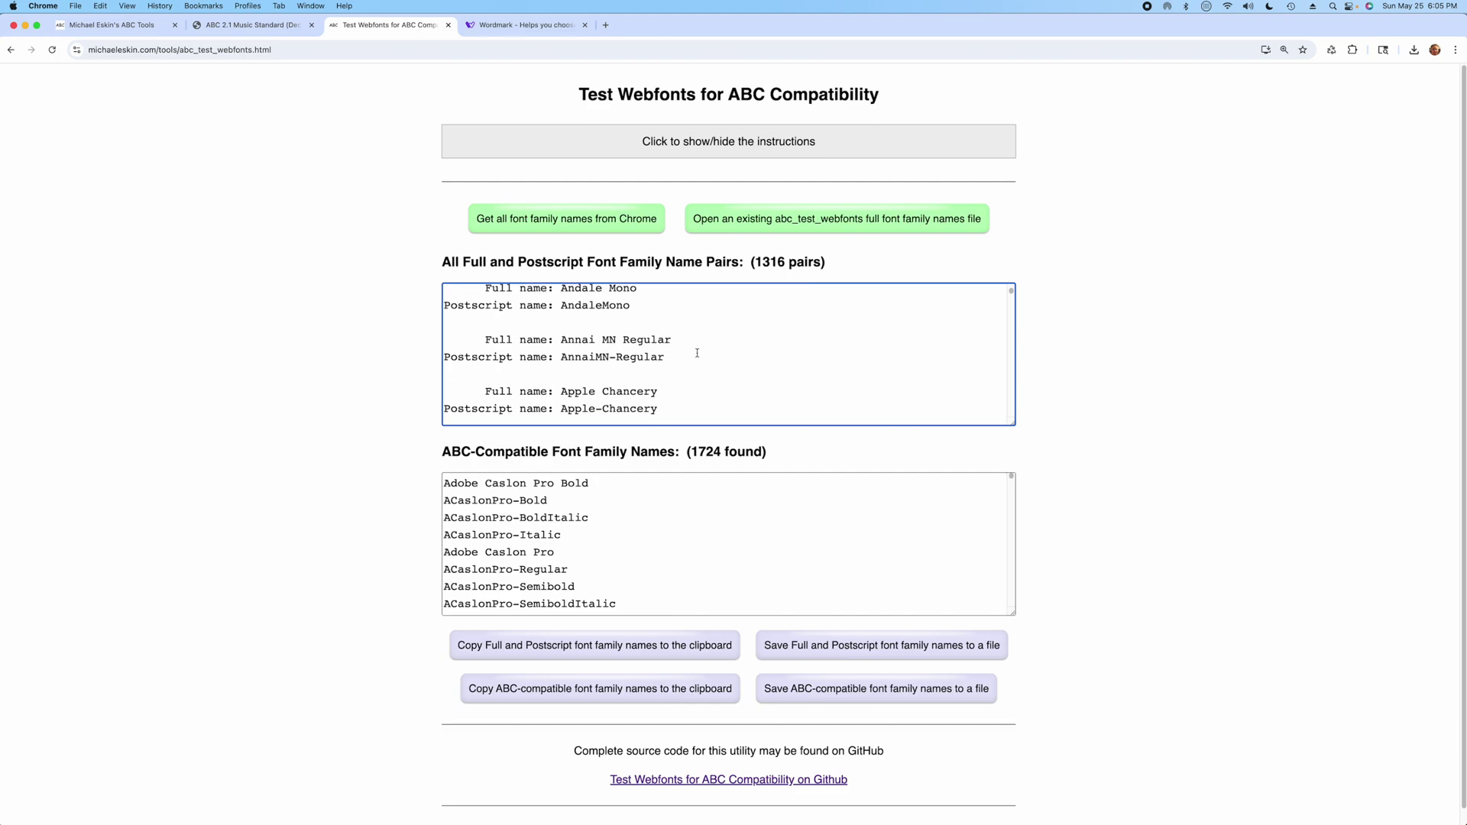
scroll(694, 351, up, 3)
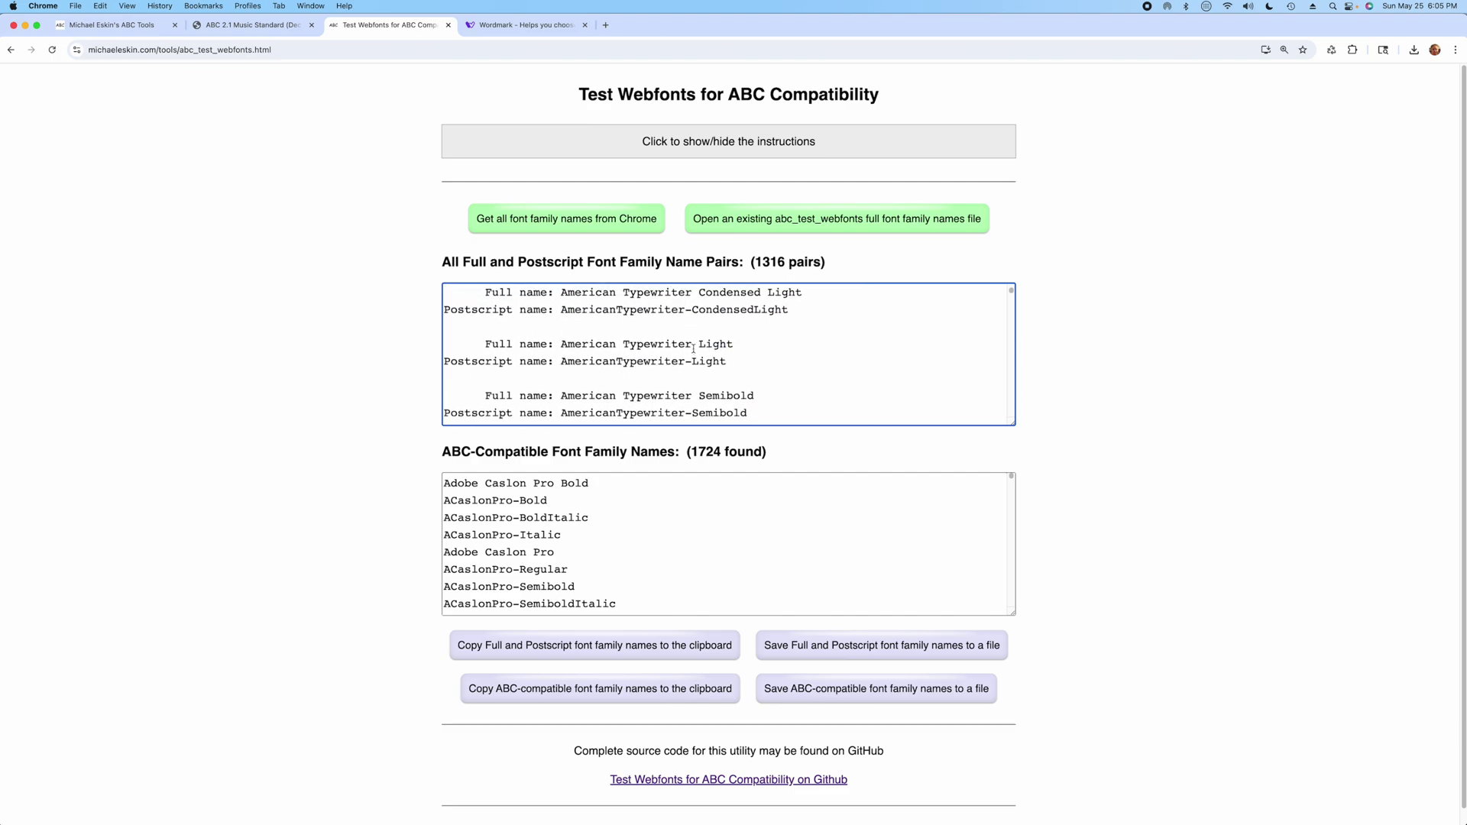
scroll(693, 350, up, 5)
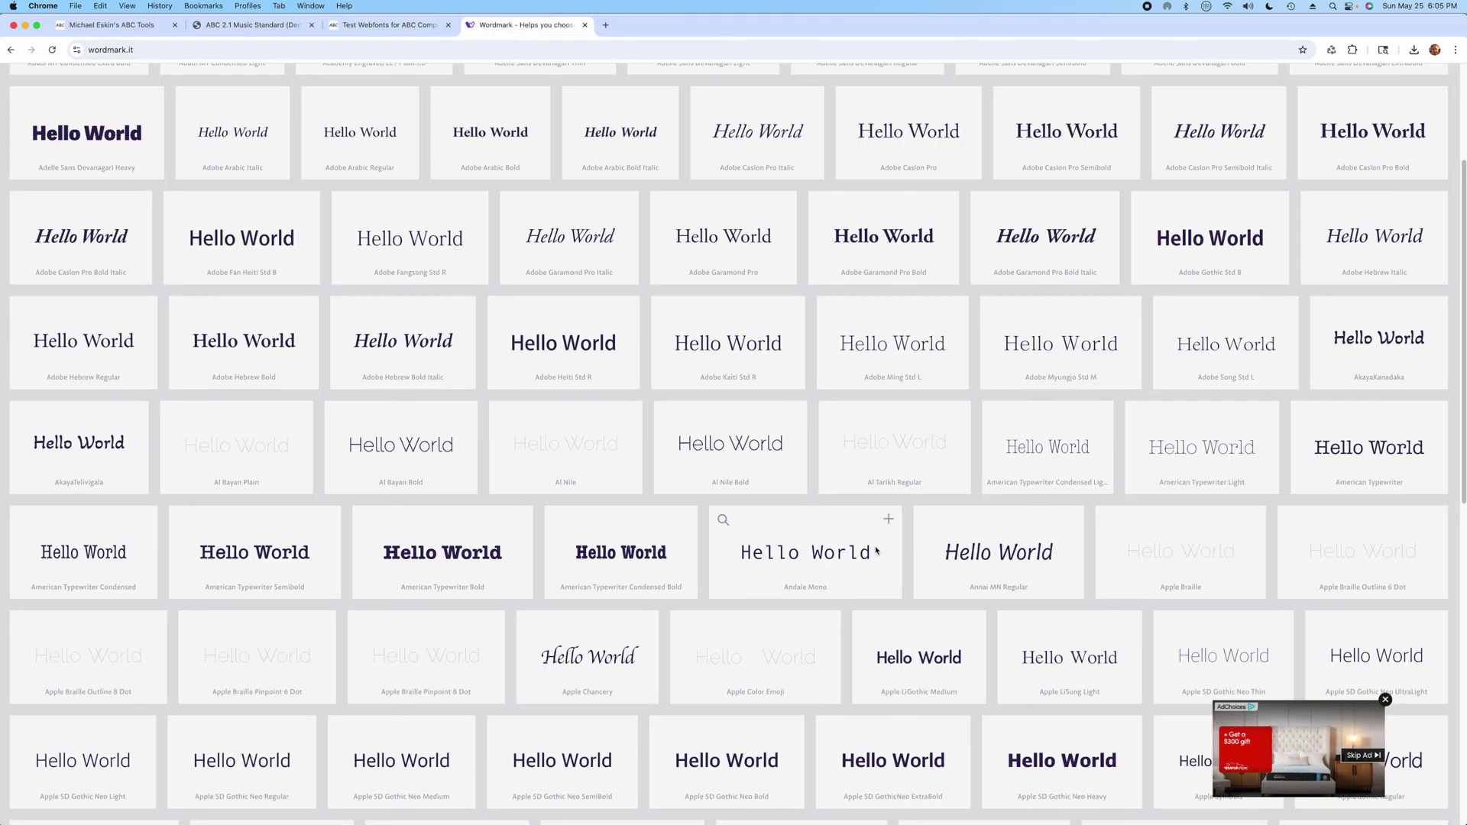
- Return to Wordmark and examine the Hello World previews from the Apple and Arial fonts through the Avenir and Baloo fonts
scroll(764, 535, down, 4)
scroll(867, 575, down, 5)
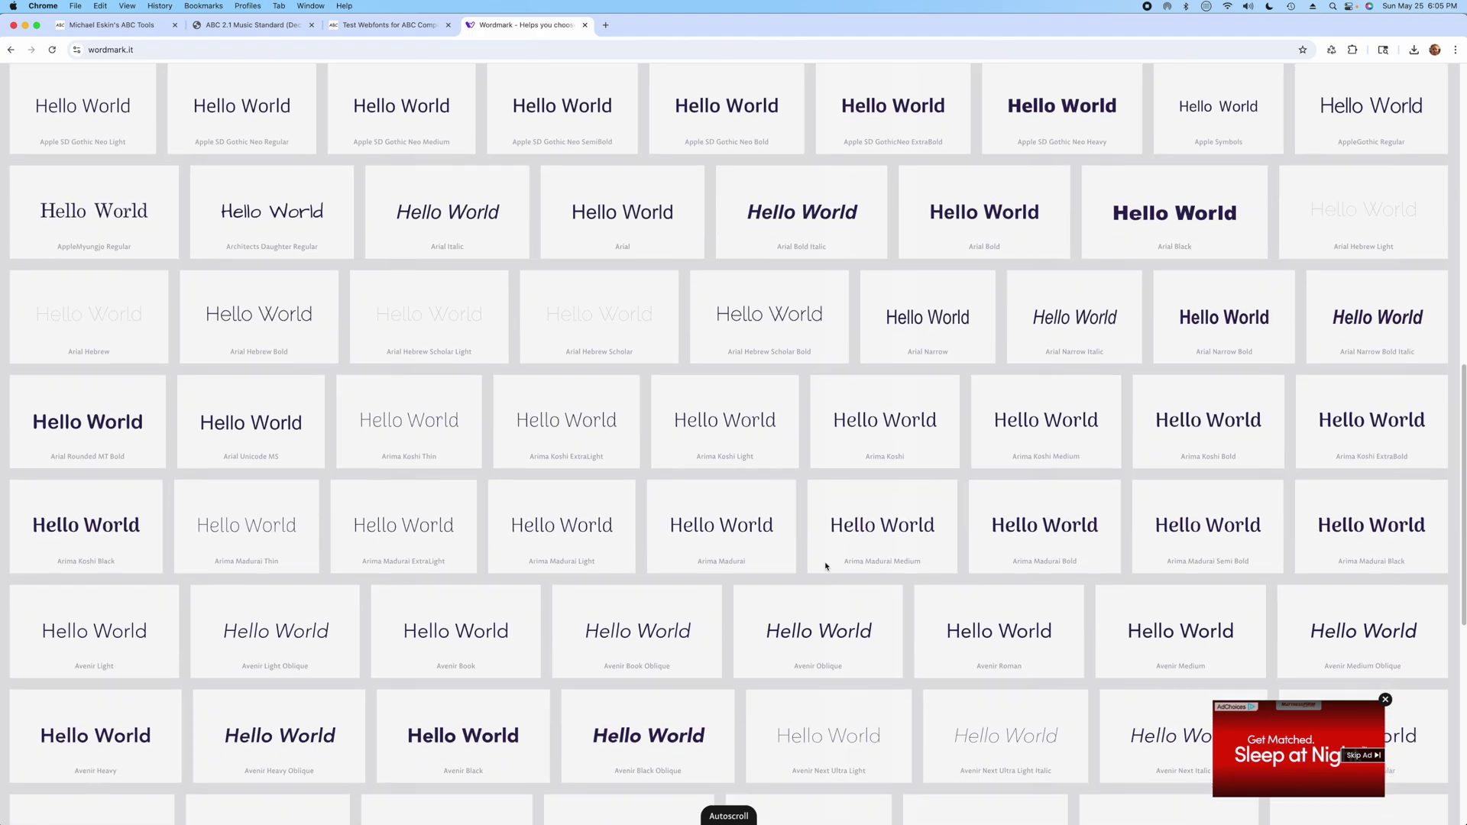
scroll(882, 447, down, 8)
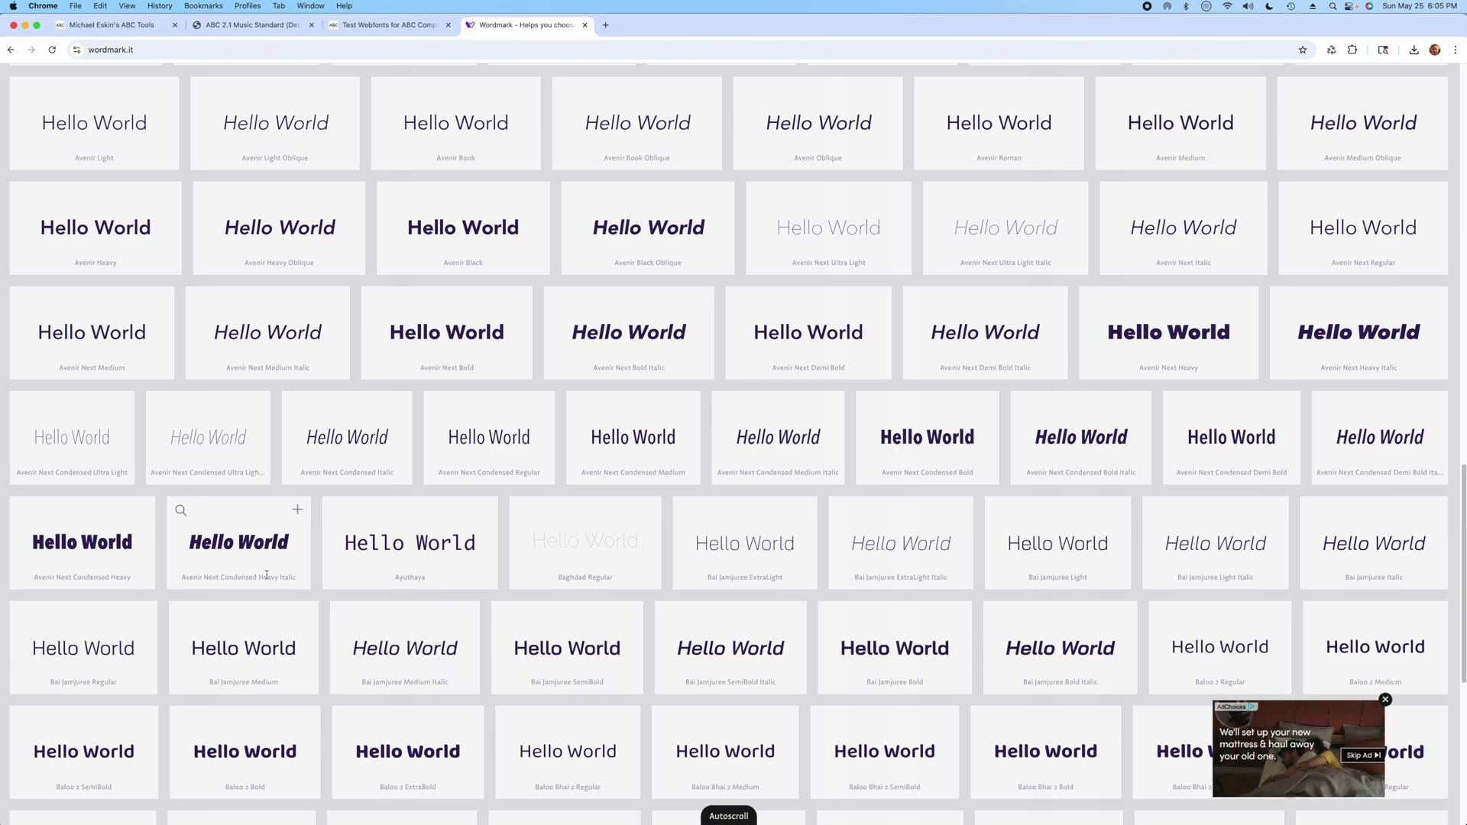
- Examine the full and Postscript font family name pairs in the webfont test utility from American Typewriter through Avenir Next
click(397, 24)
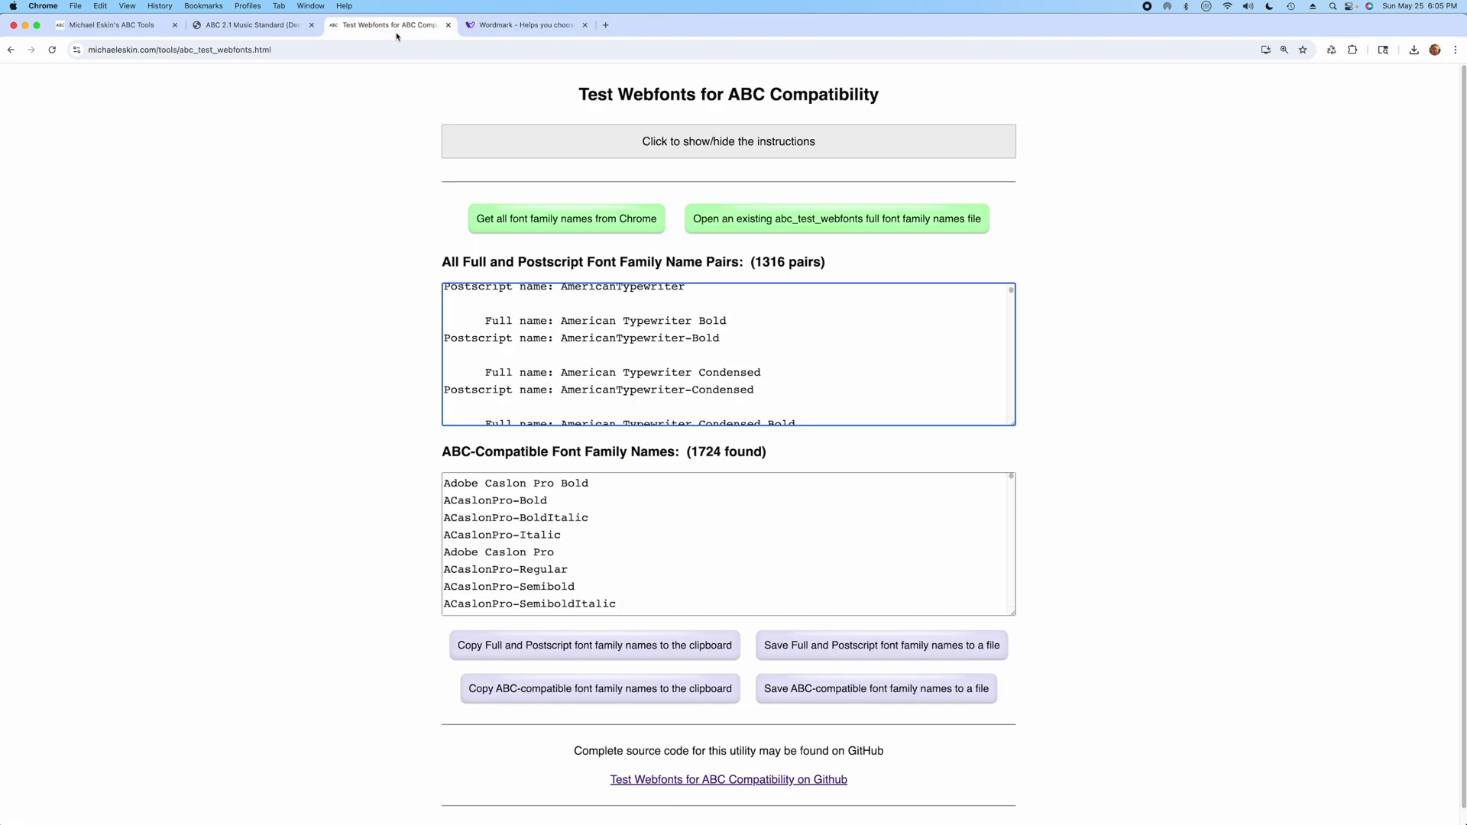
scroll(644, 308, down, 15)
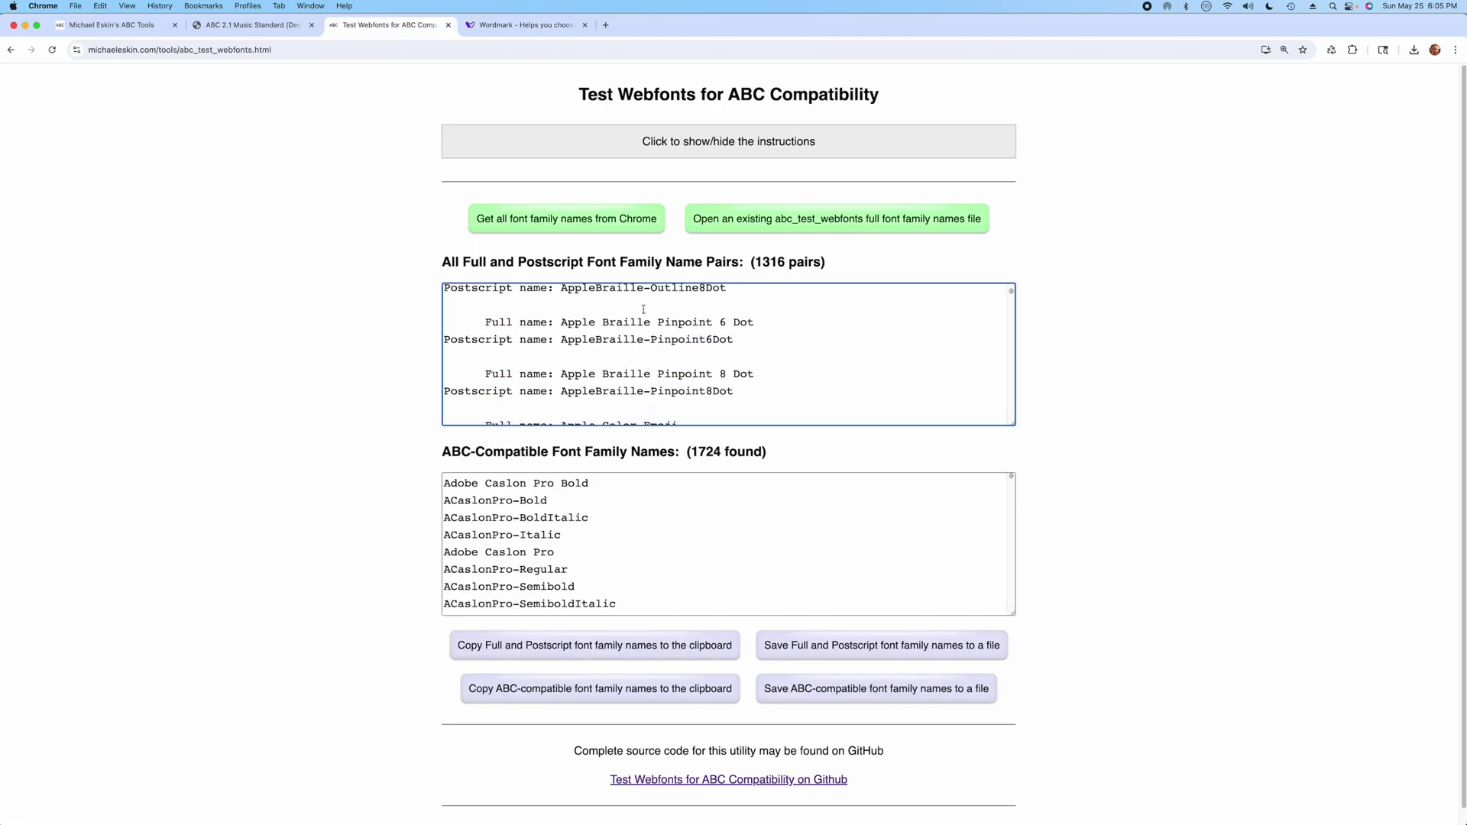
scroll(643, 309, down, 15)
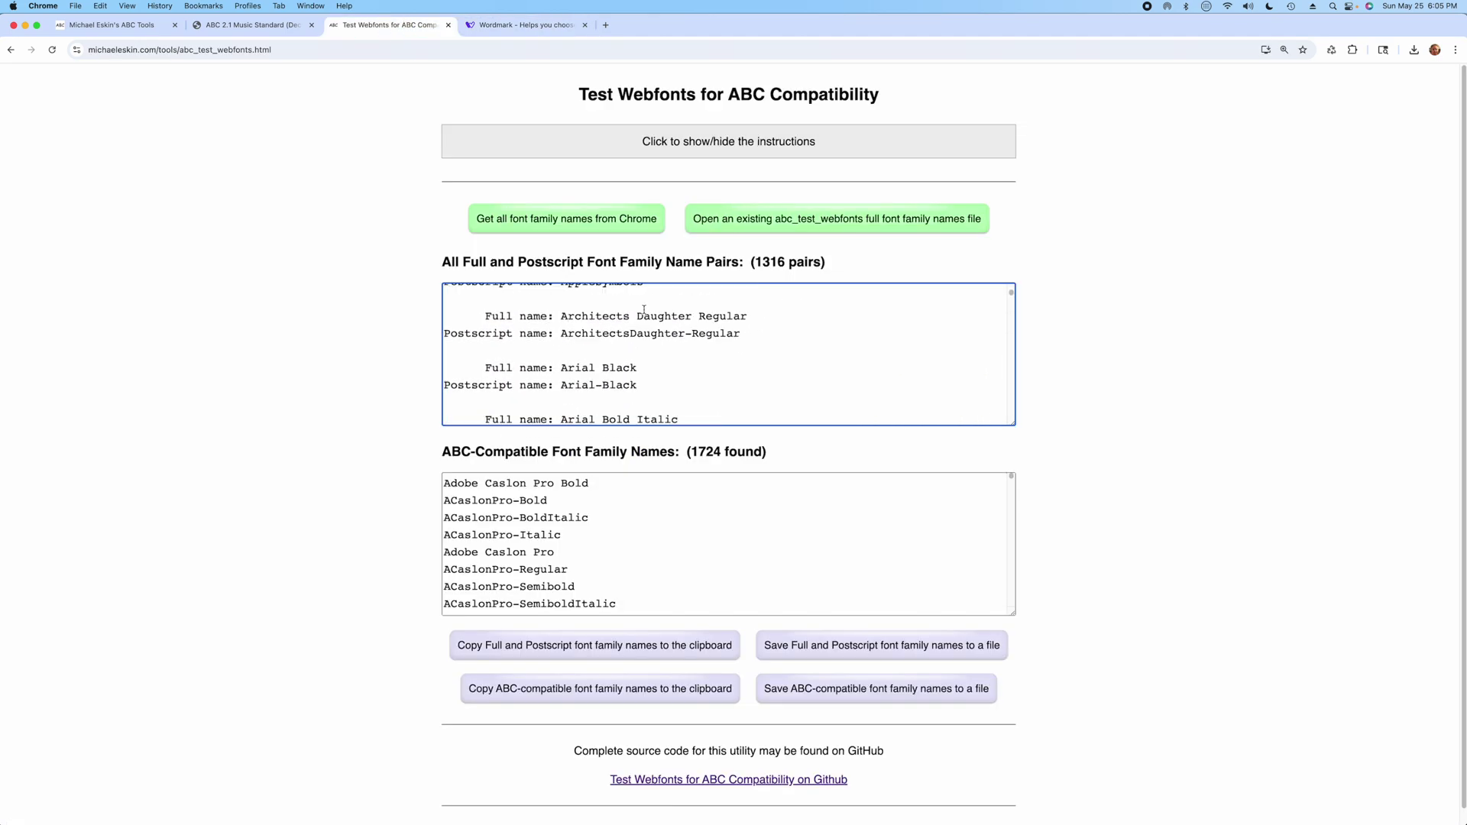
scroll(644, 310, down, 12)
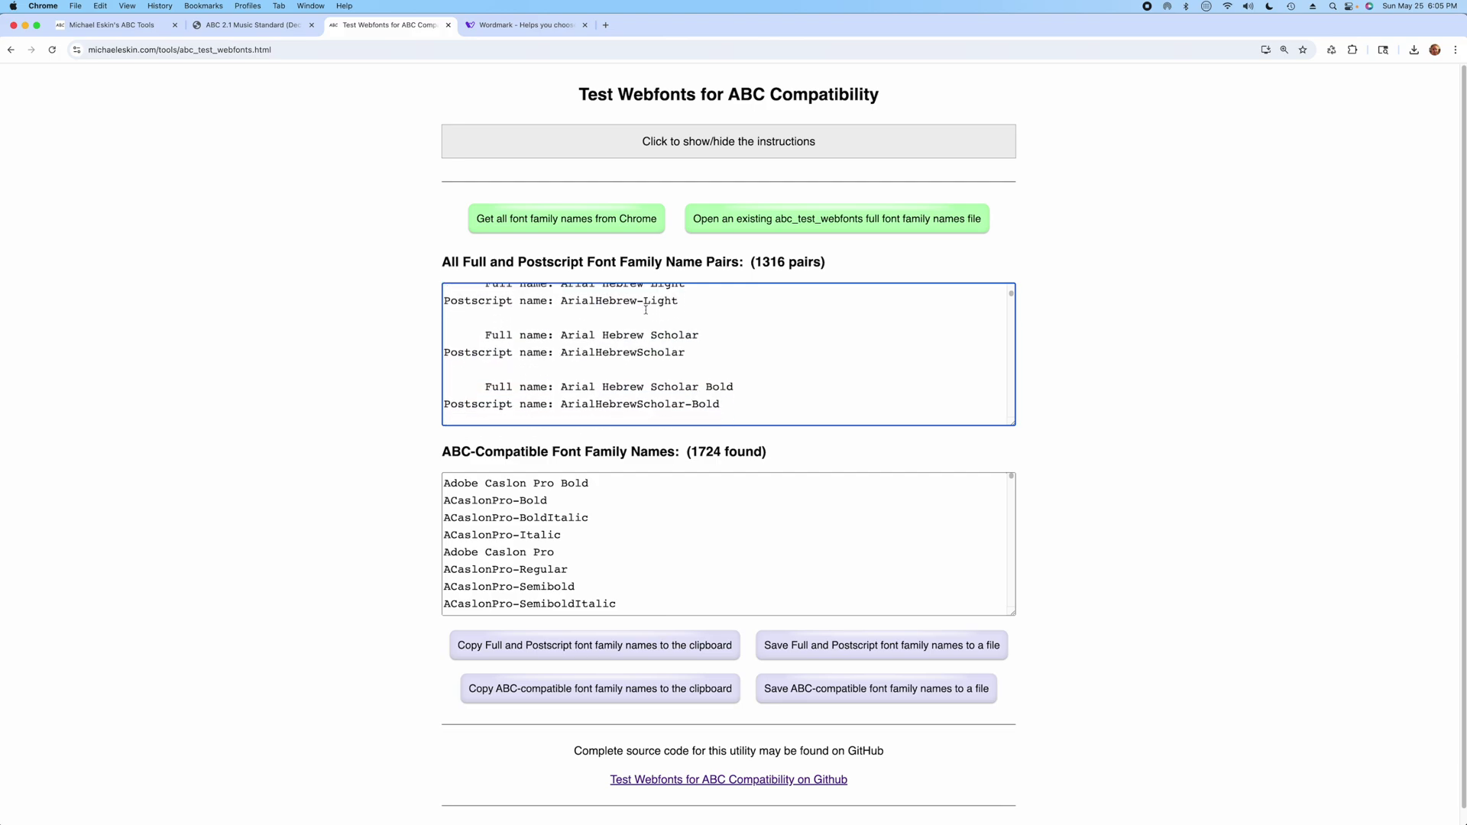
scroll(667, 324, down, 4)
scroll(662, 333, down, 3)
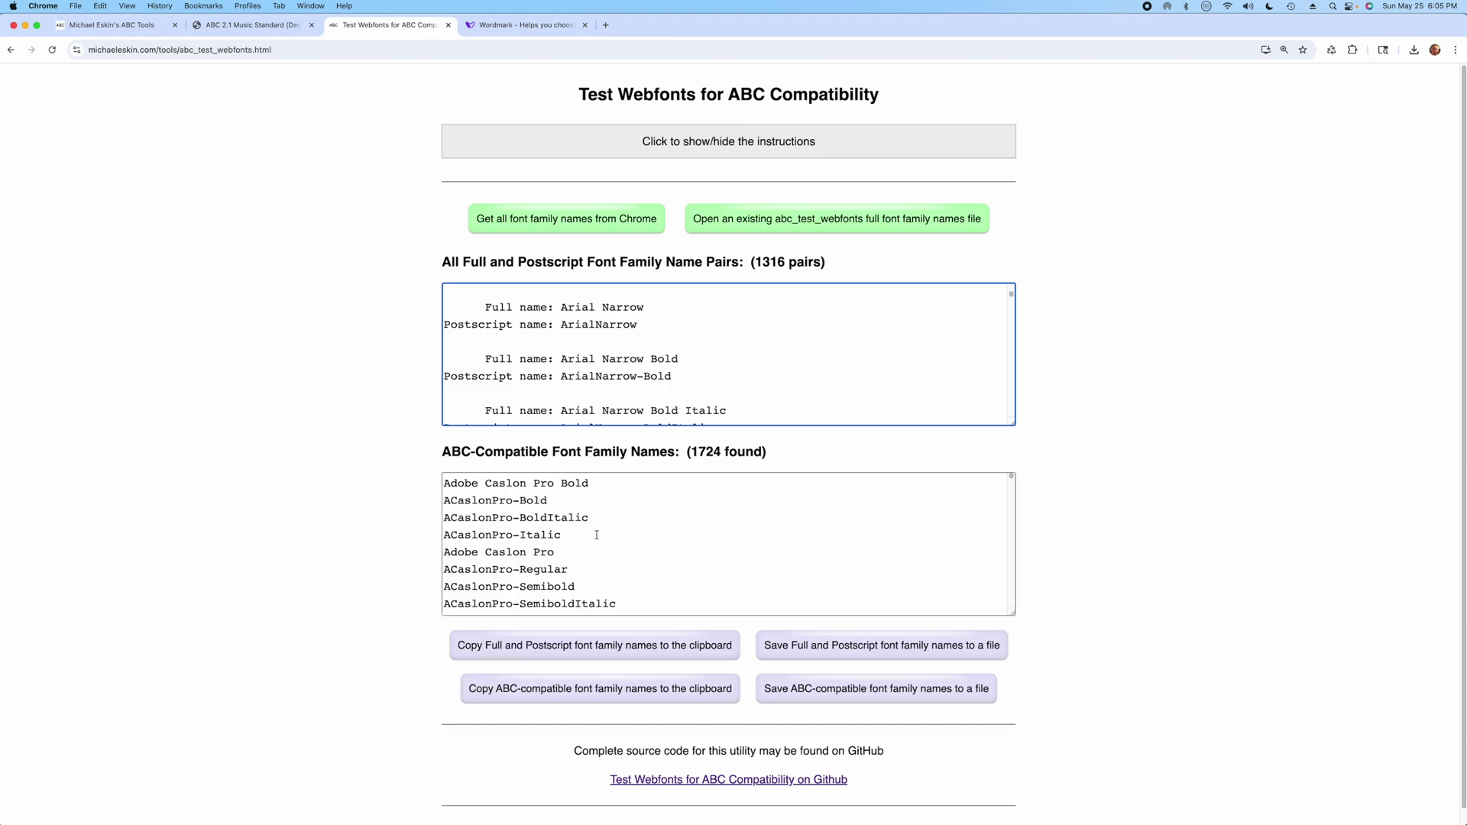
scroll(726, 363, down, 6)
scroll(709, 373, down, 10)
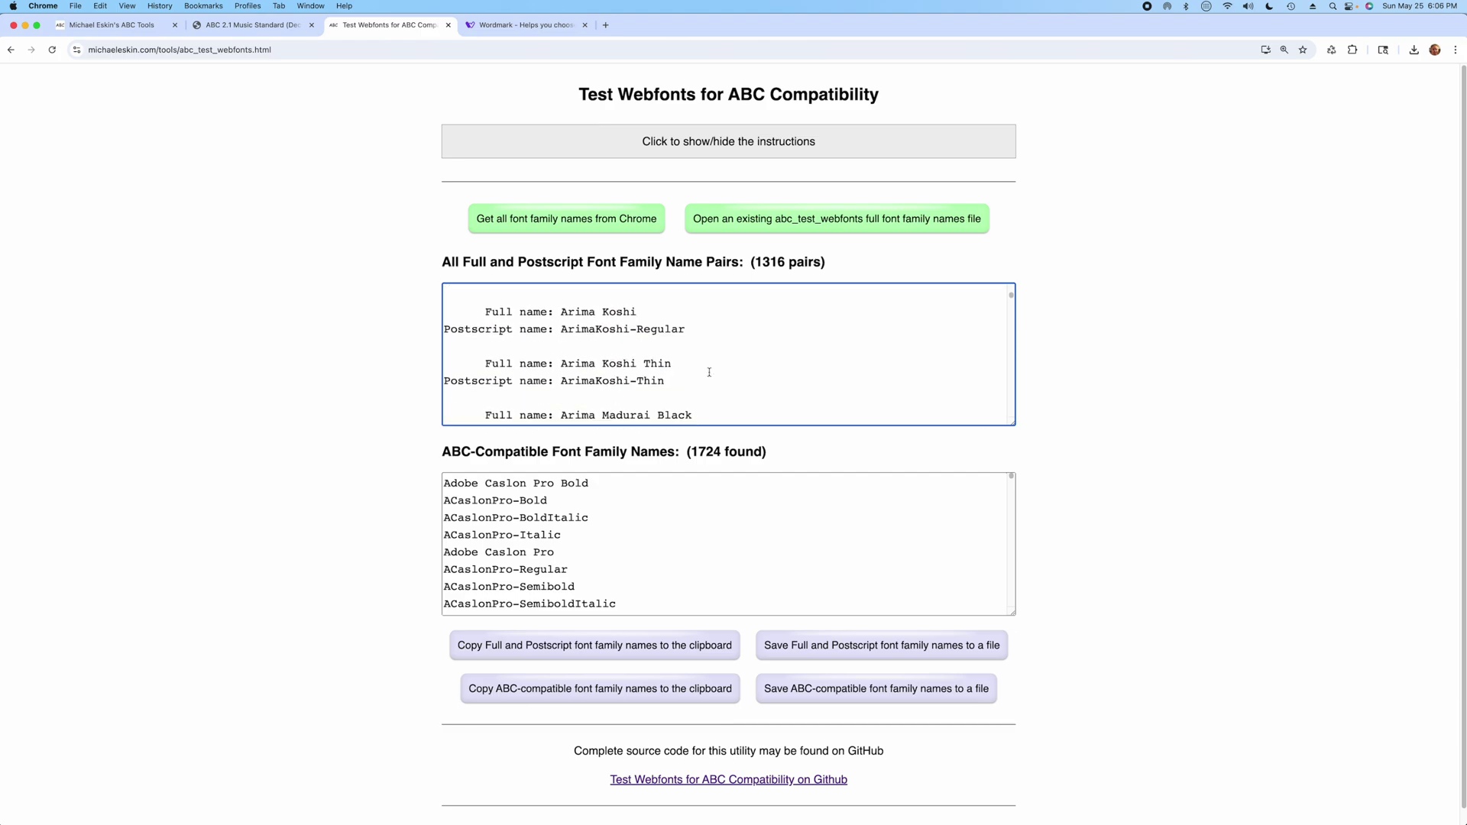
scroll(706, 370, down, 5)
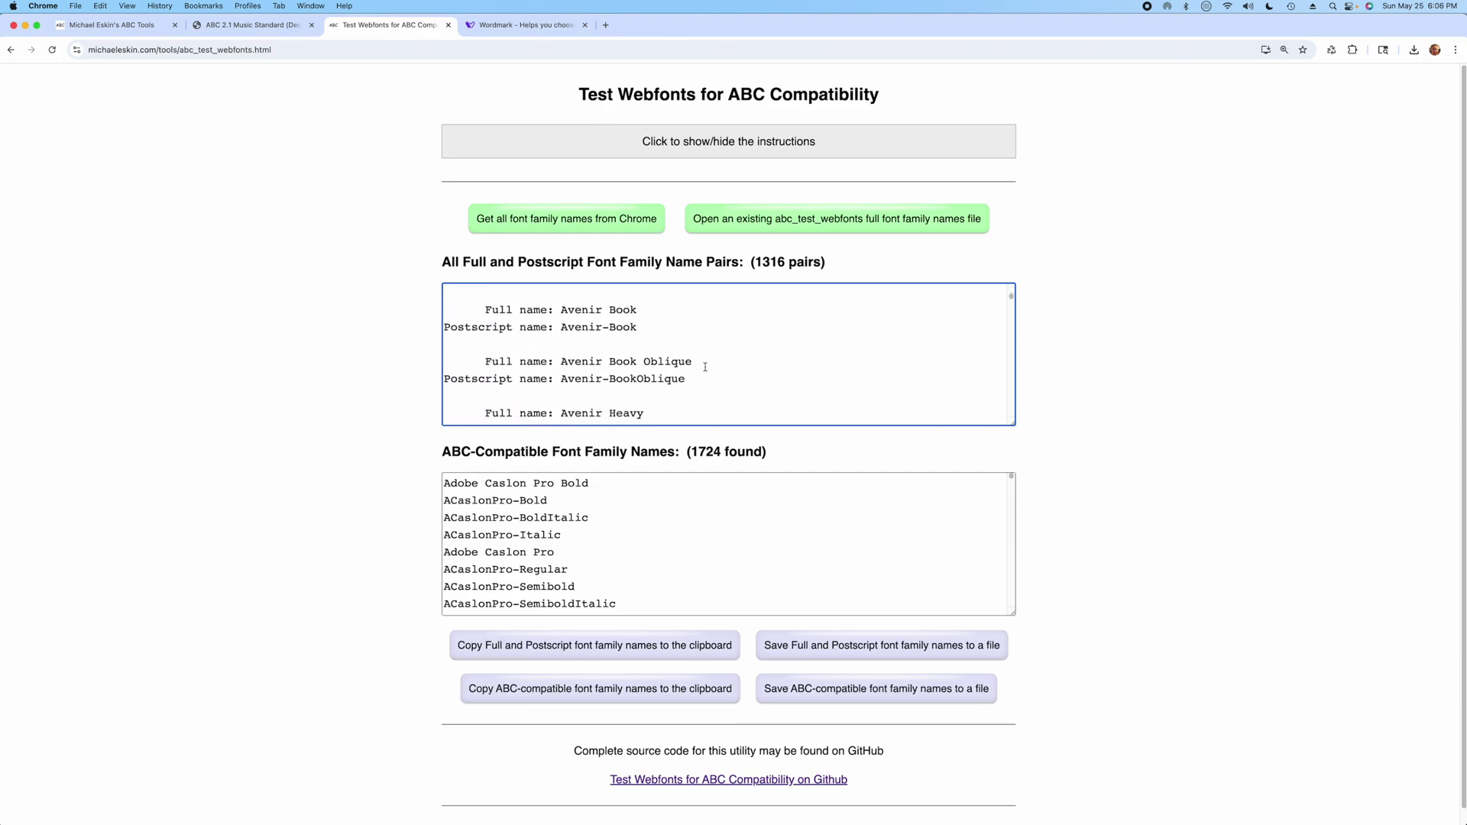
scroll(700, 353, down, 10)
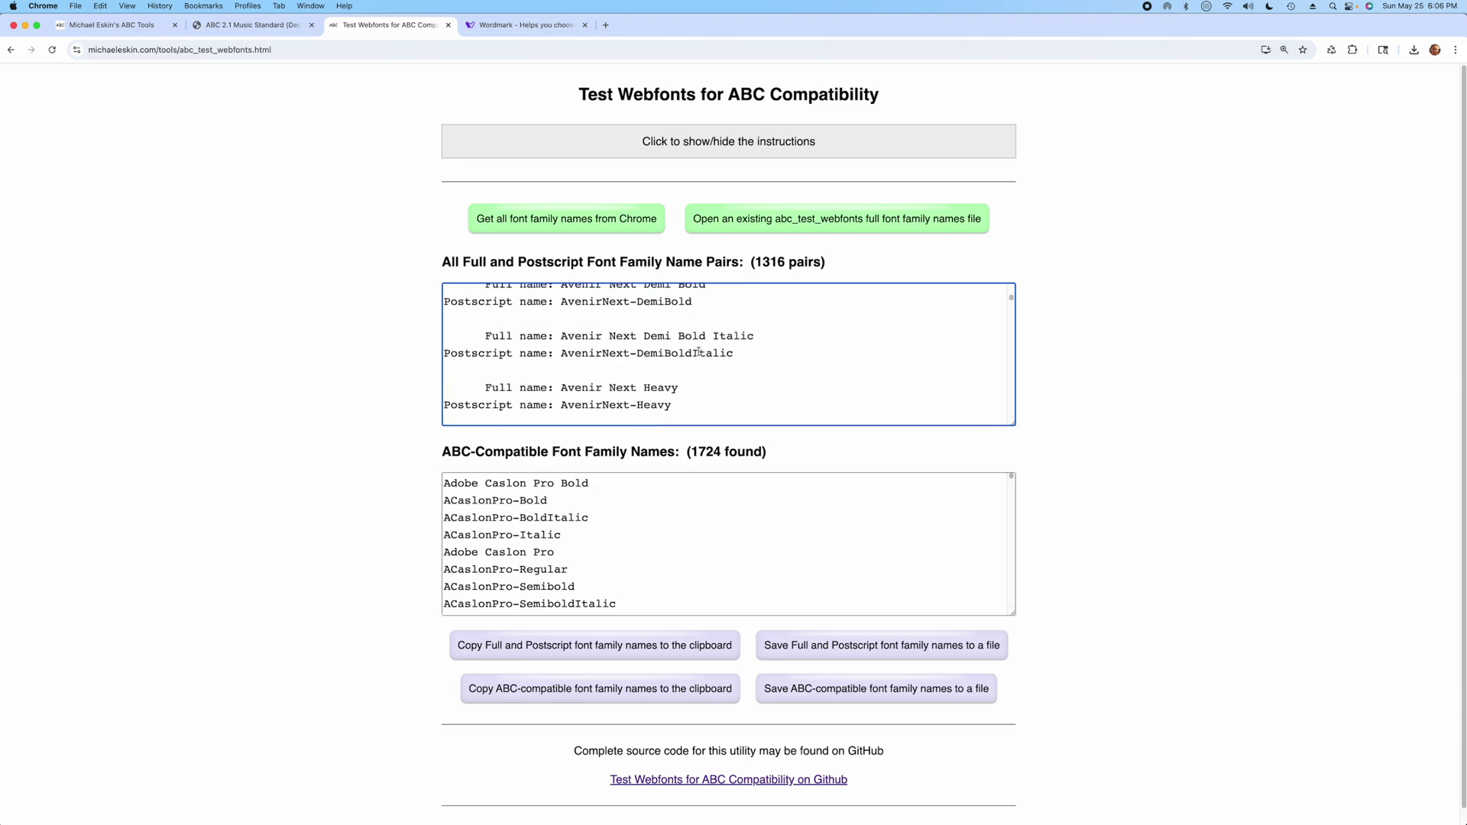
scroll(697, 348, down, 10)
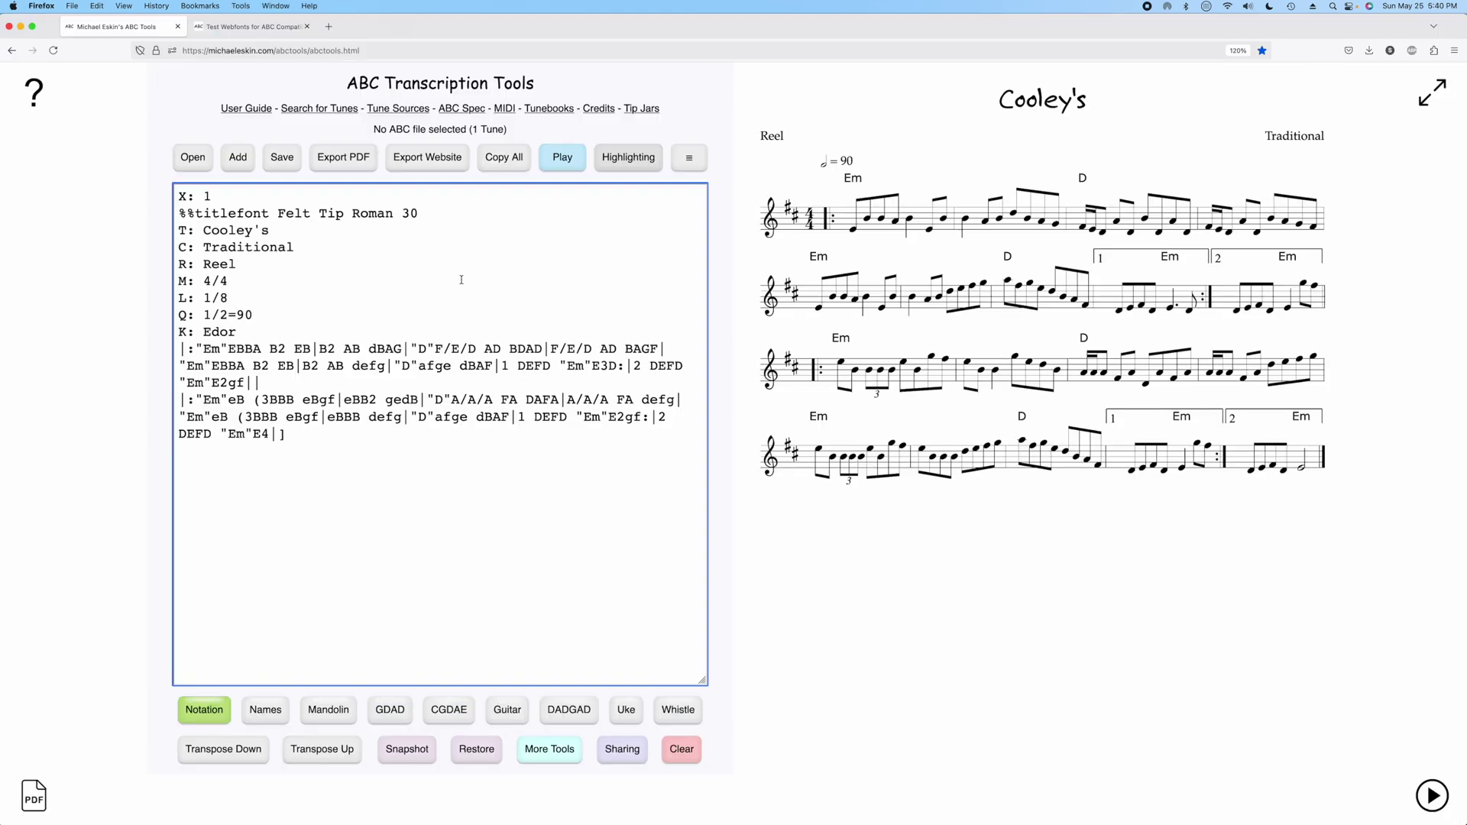
- Switch to Firefox and show the webfont test utility with its ABC-compatible font family names
click(252, 27)
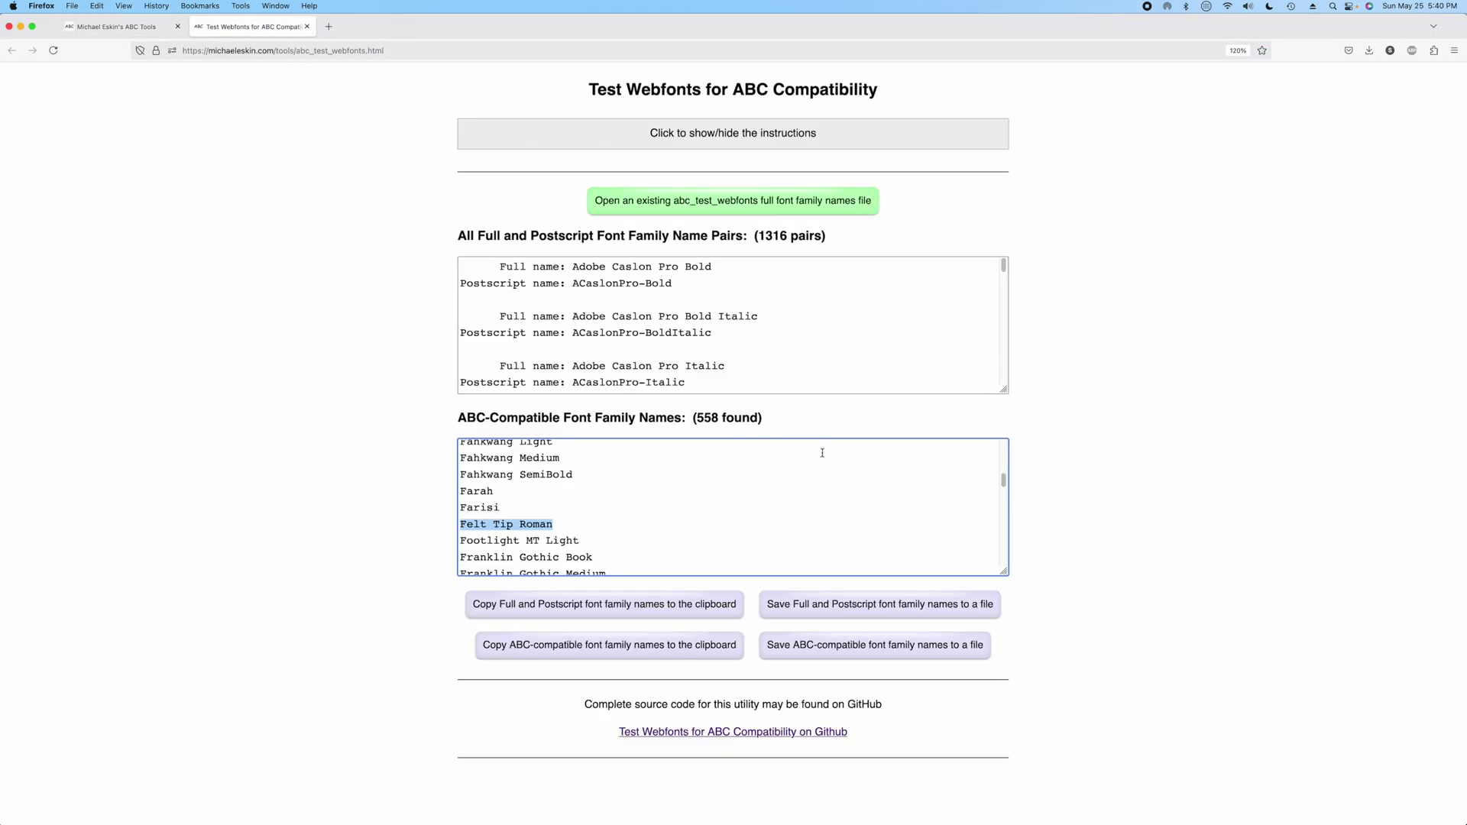